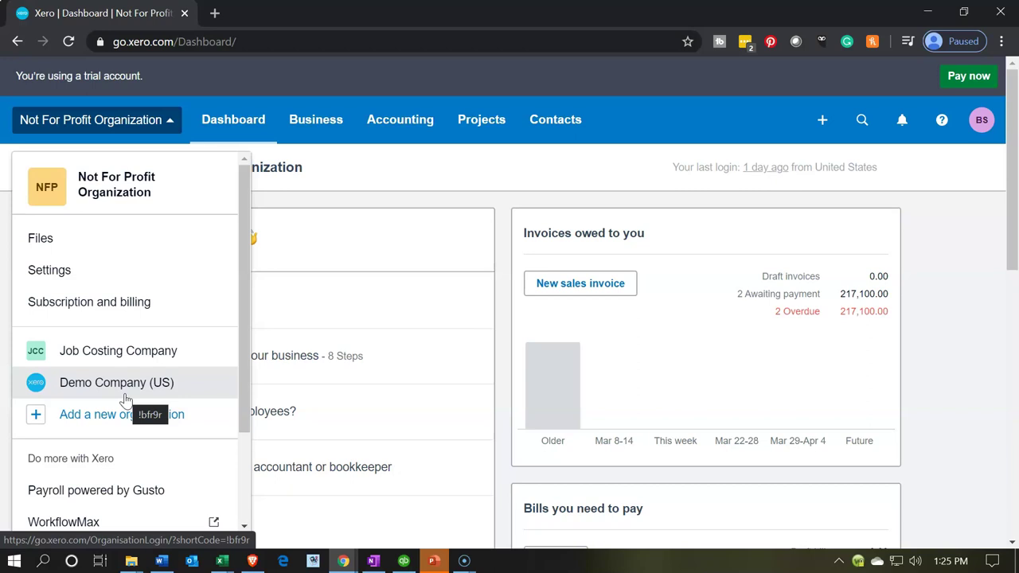
Close the organization list in Xero, switch to the Problem 1 14nn.xlsx workbook in Excel and show its Example sheet
left_click(317, 205)
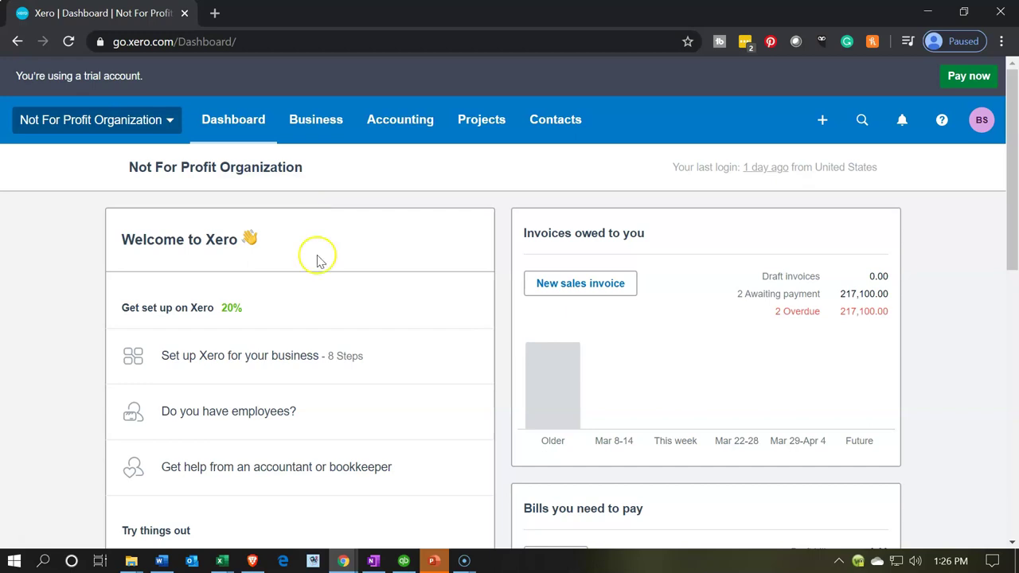
mouse_move(222, 561)
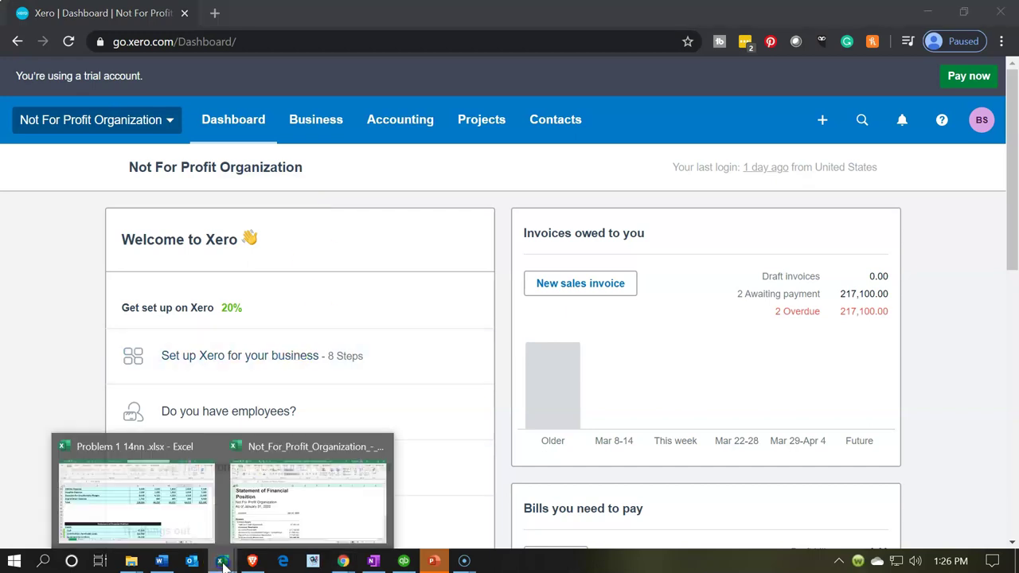
left_click(191, 505)
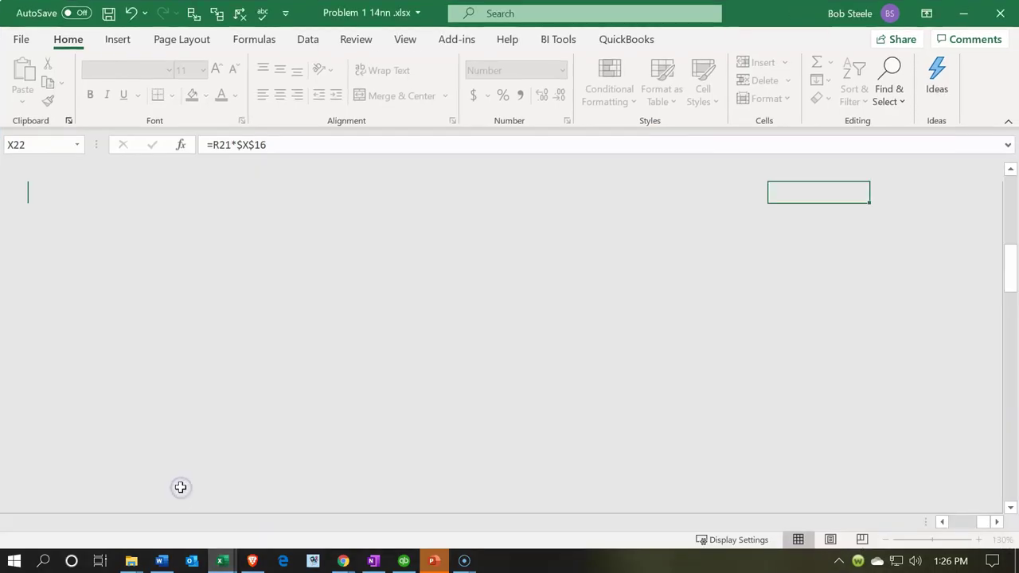
left_click(100, 521)
left_click(269, 381)
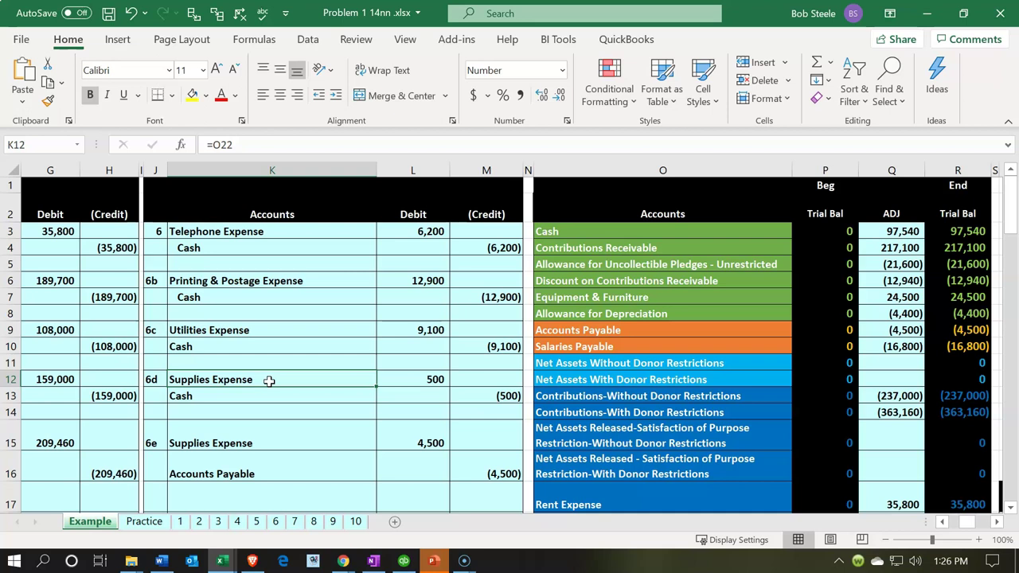
Review the journal entries on the Example sheet, starting with entry 1 for Rent Expense and Contributions-Without Donor Restrictions
key("Left")
key("Left")
key("Left")
key("Left")
key("Left")
key("Left")
key("Left")
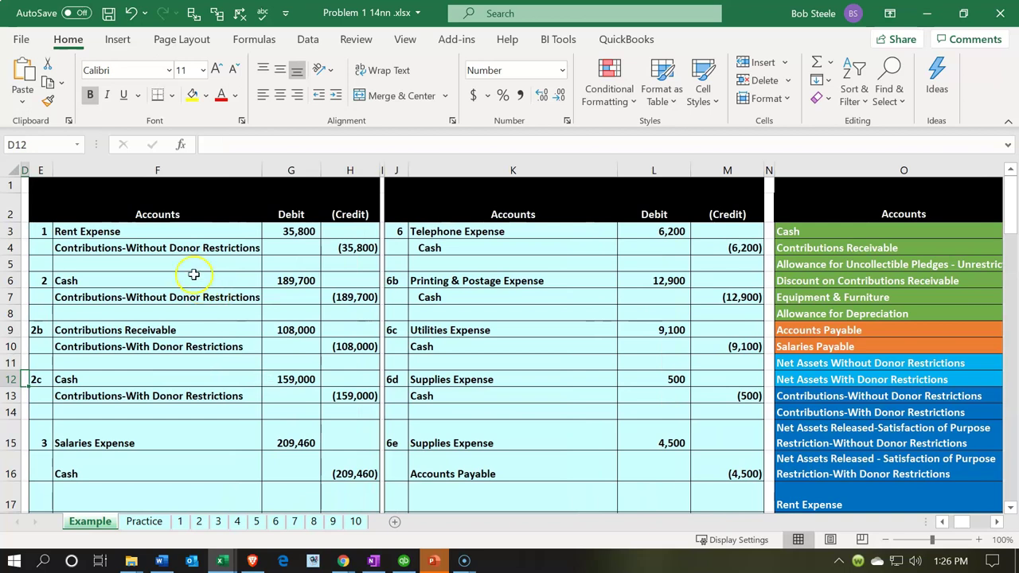
left_click_drag(168, 228, 161, 248)
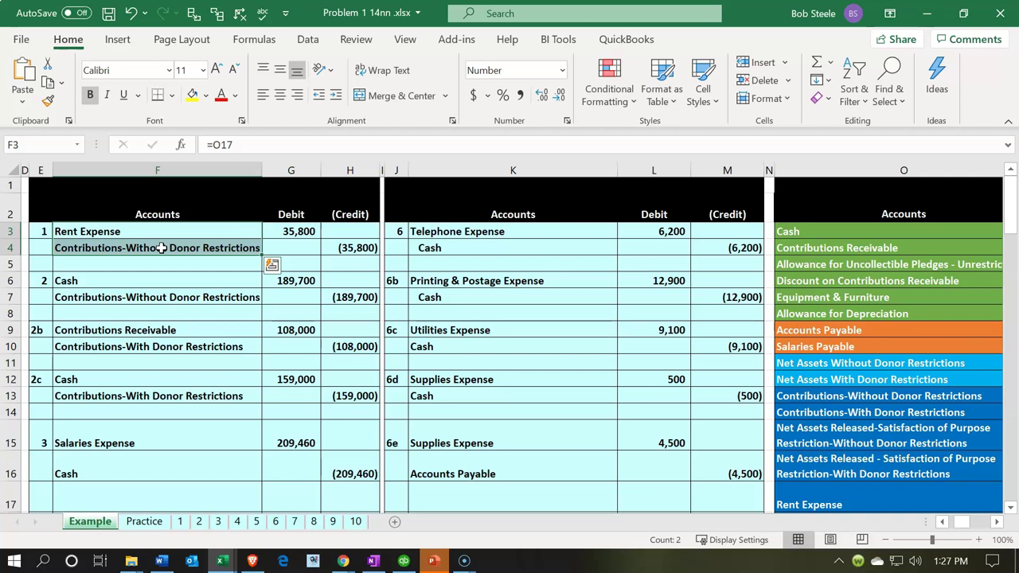
left_click_drag(152, 231, 151, 241)
Examine the trial balance accounts and their ending balances in column R, from Cash down to the expense accounts
key("Right")
key("Right")
key("Right")
key("Right")
key("Right")
key("Right")
key("Right")
key("Right")
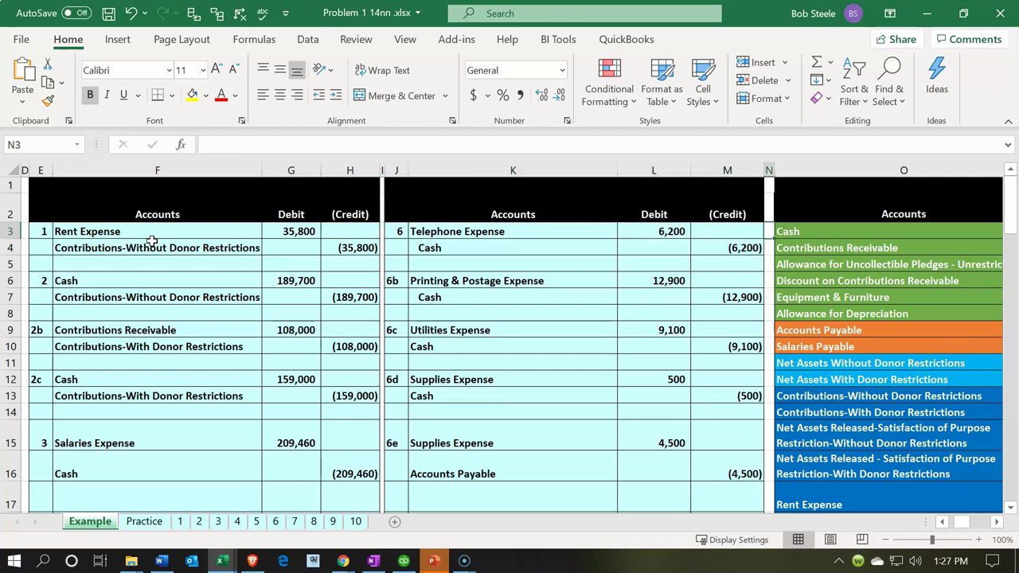
key("Right")
key("Right")
key("Right")
key("Right")
key("Right")
key("Right")
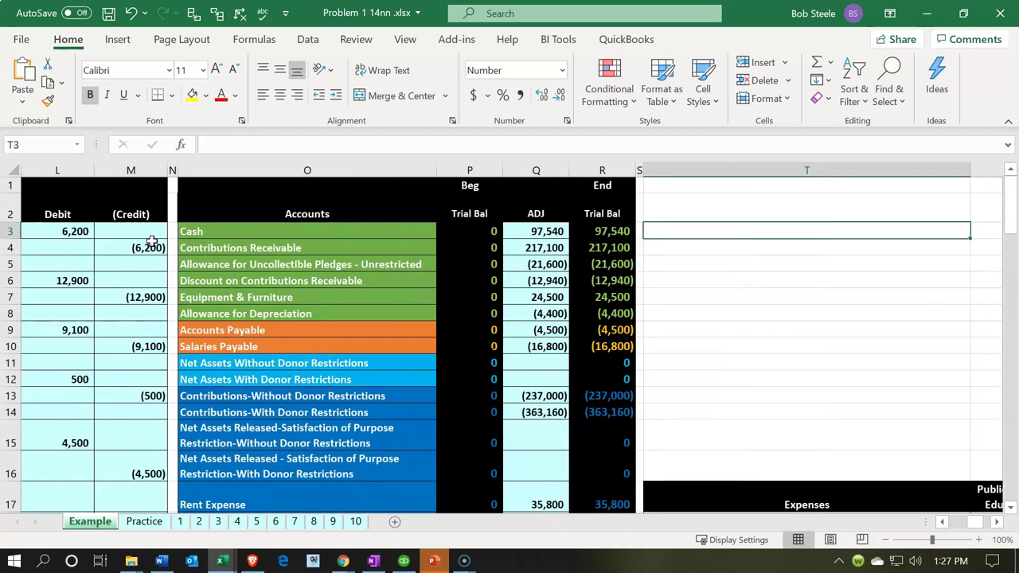
key("Left")
key("Left")
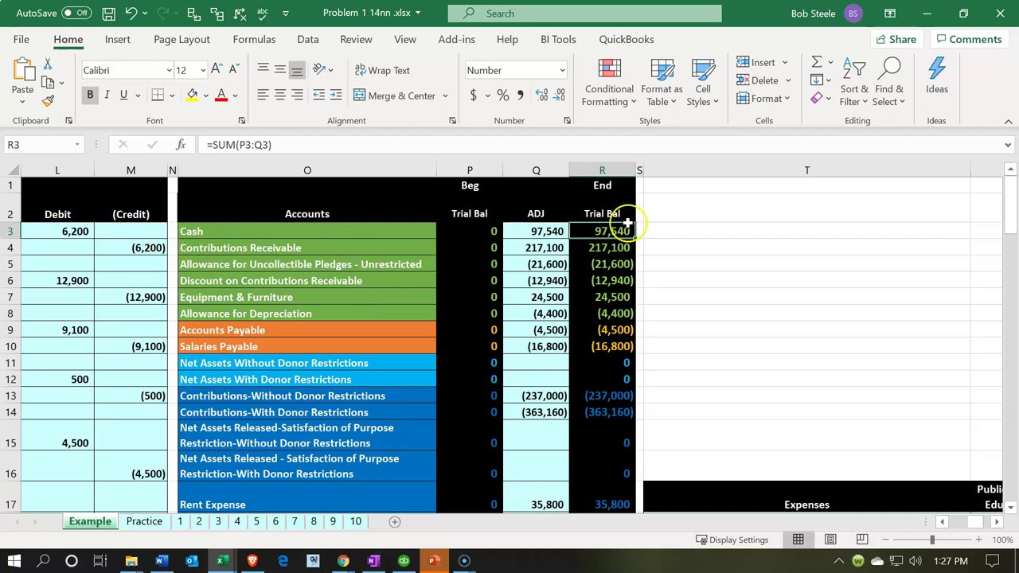
left_click_drag(611, 231, 612, 428)
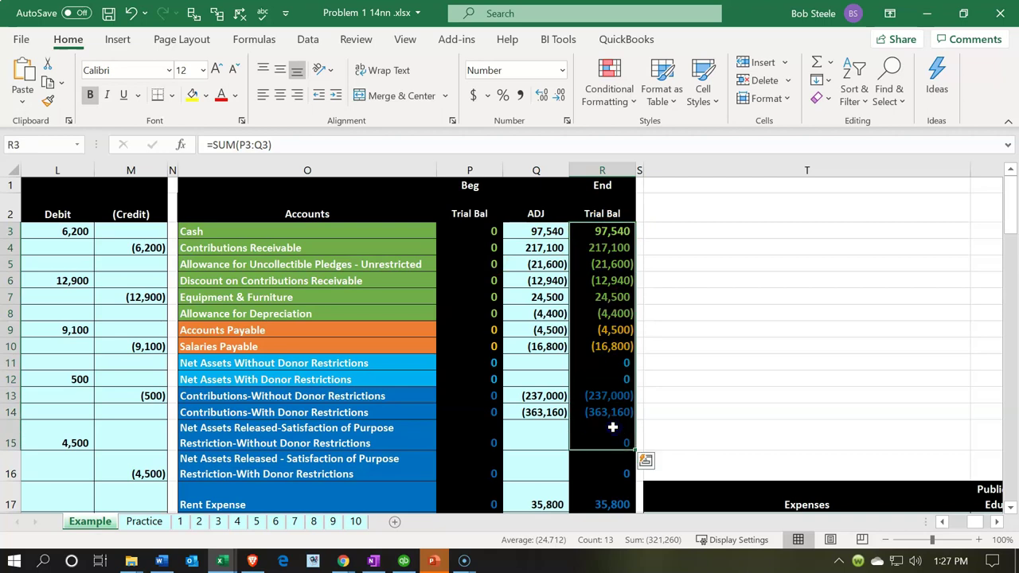
scroll(612, 427, "down", 2)
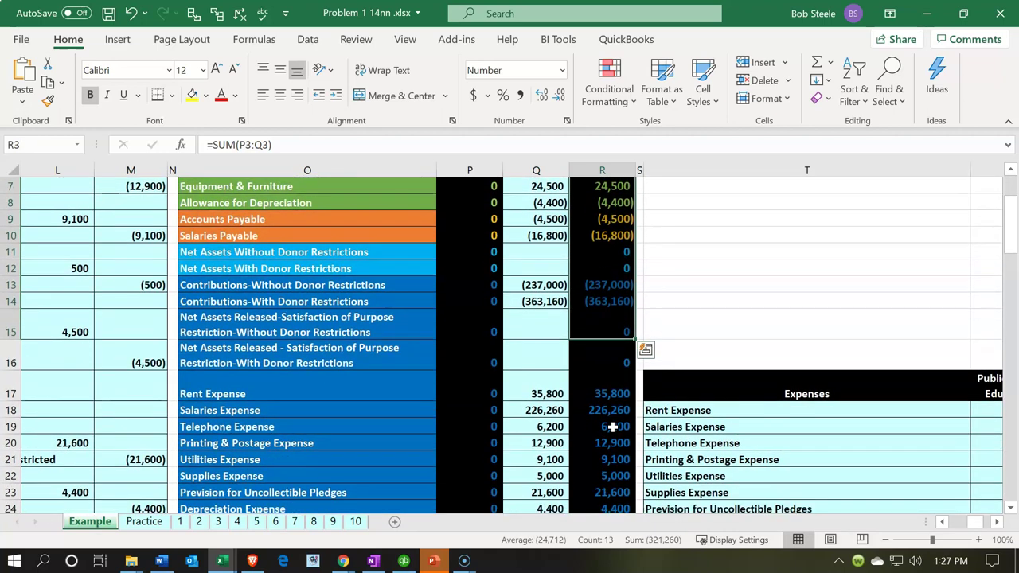
Inspect the expense allocation table by function, including the percentages for Public Health Education, Community Service, Management & General and Fund-Raising
left_click(776, 344)
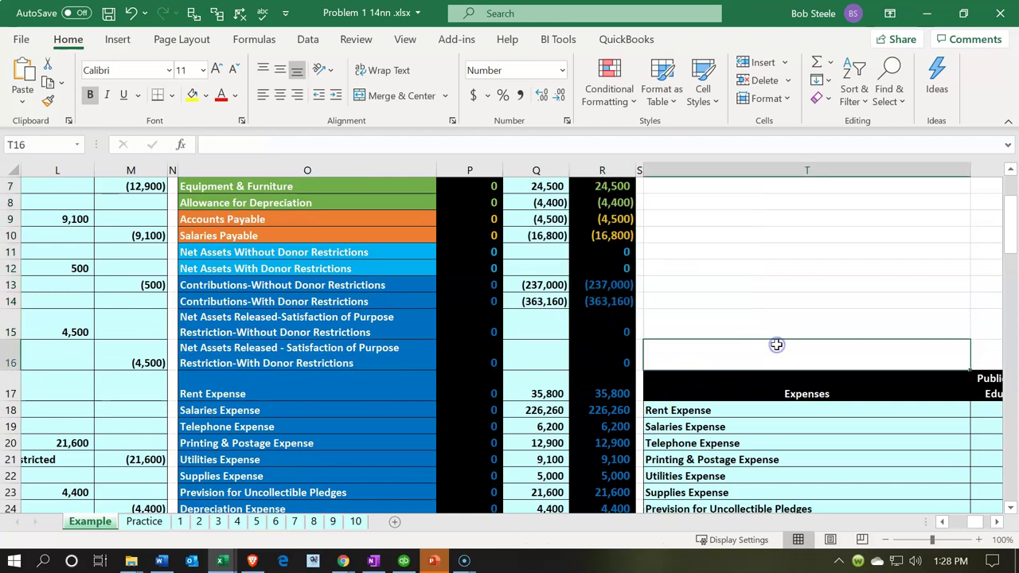
key("Right")
key("Right")
key("Right")
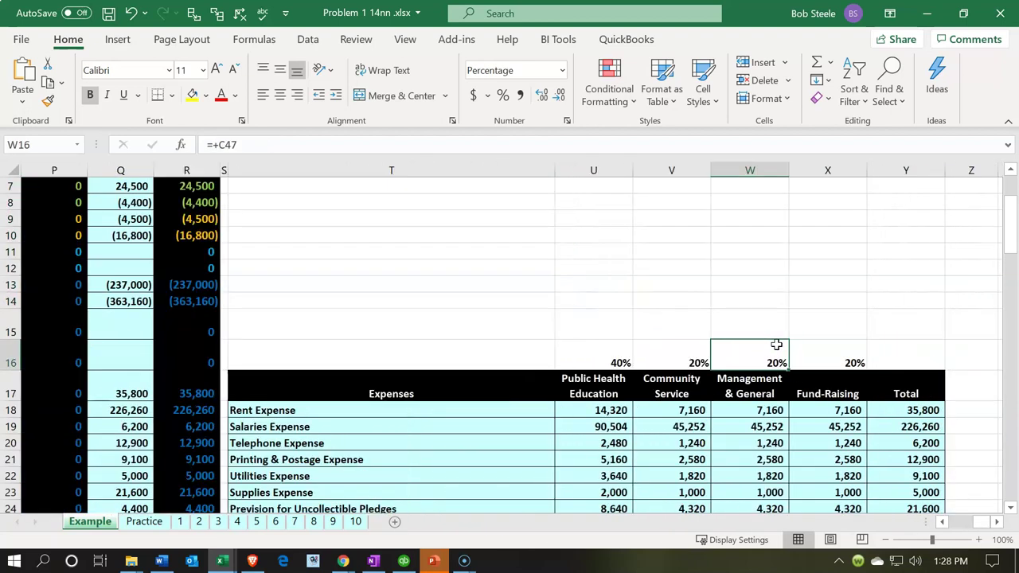
scroll(776, 345, "up", 2)
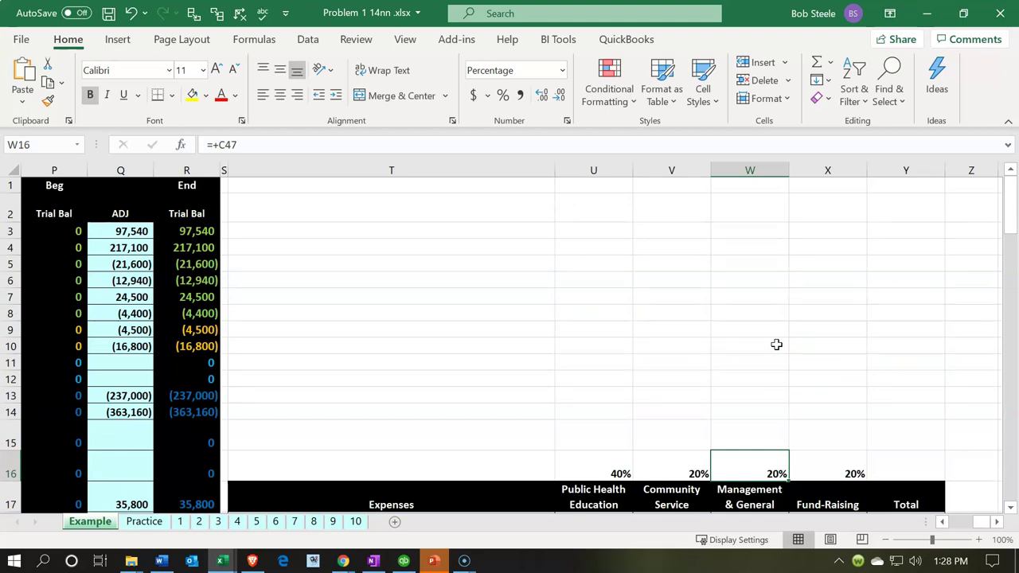
scroll(776, 344, "down", 8)
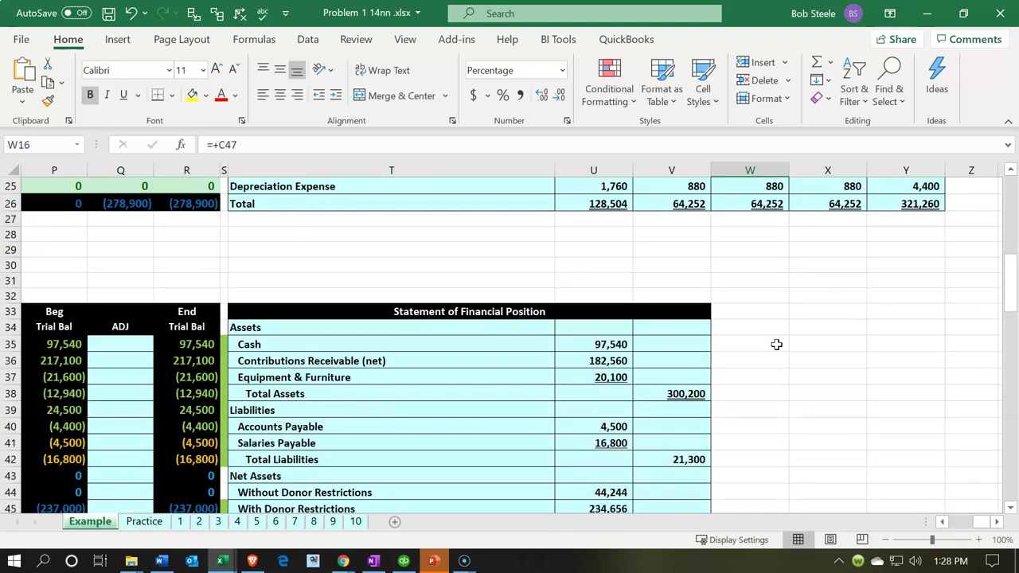
Locate the Statement of Financial Position and the Statement of Activities beside the lower trial balance
left_click(397, 309)
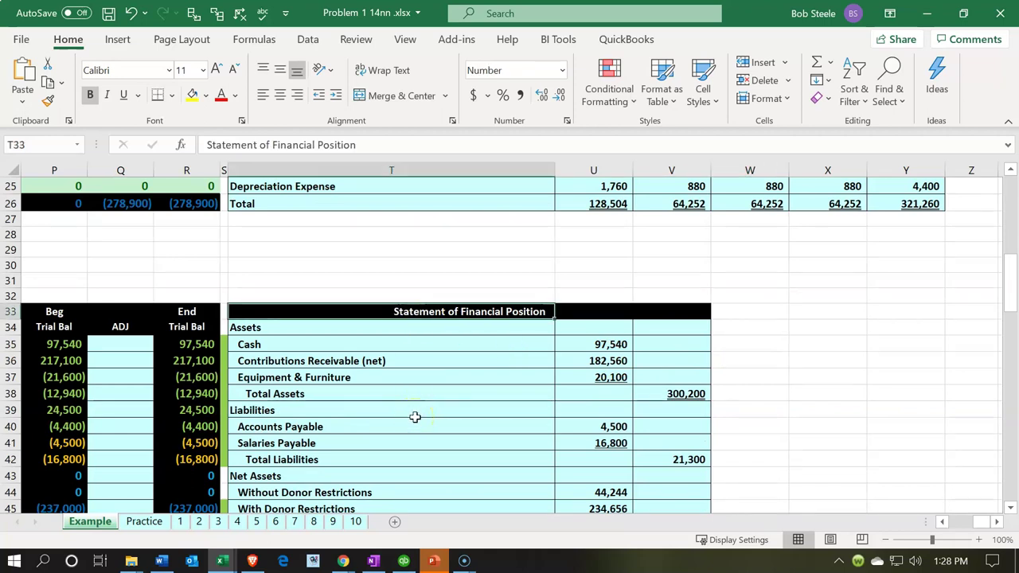
scroll(414, 417, "down", 5)
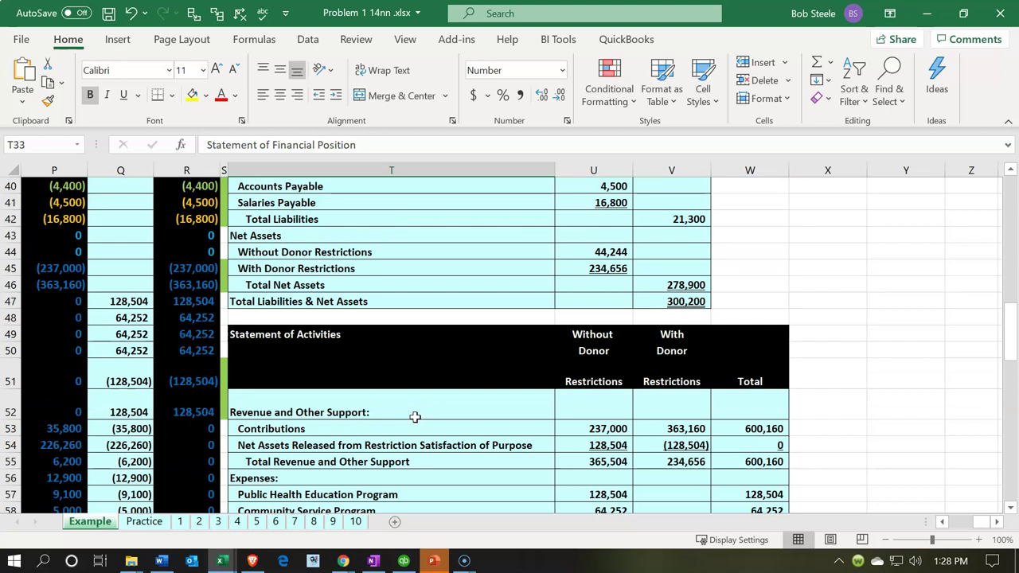
left_click(366, 334)
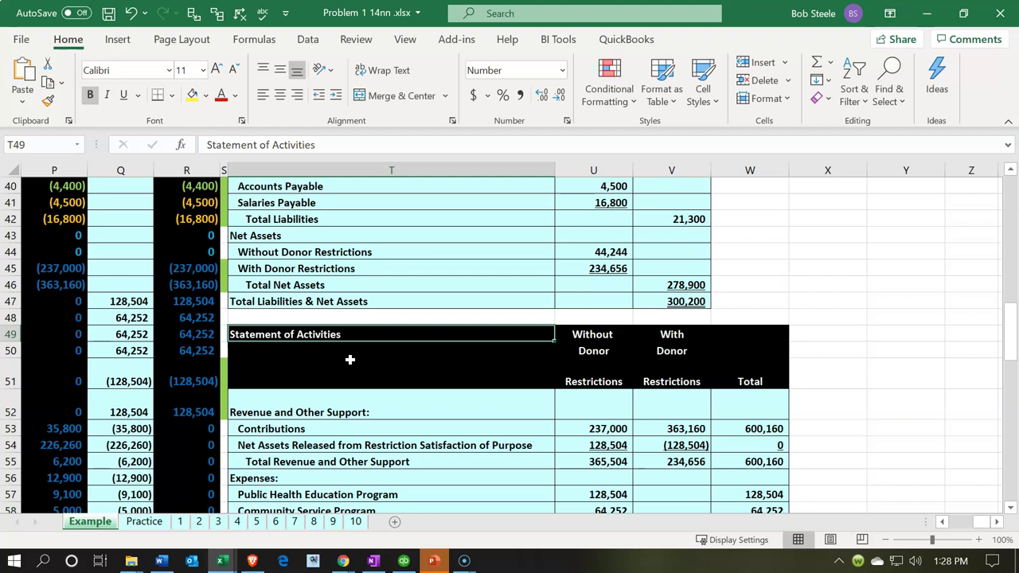
scroll(349, 360, "up", 3)
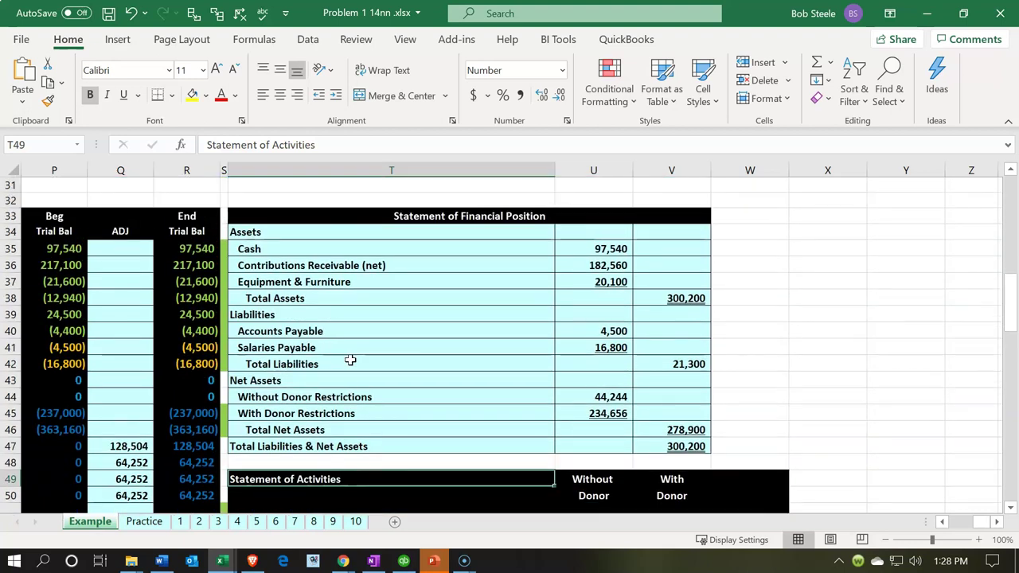
Read through the Statement of Financial Position line by line, from Assets through Liabilities to Net Assets Without Donor Restrictions
left_click(349, 214)
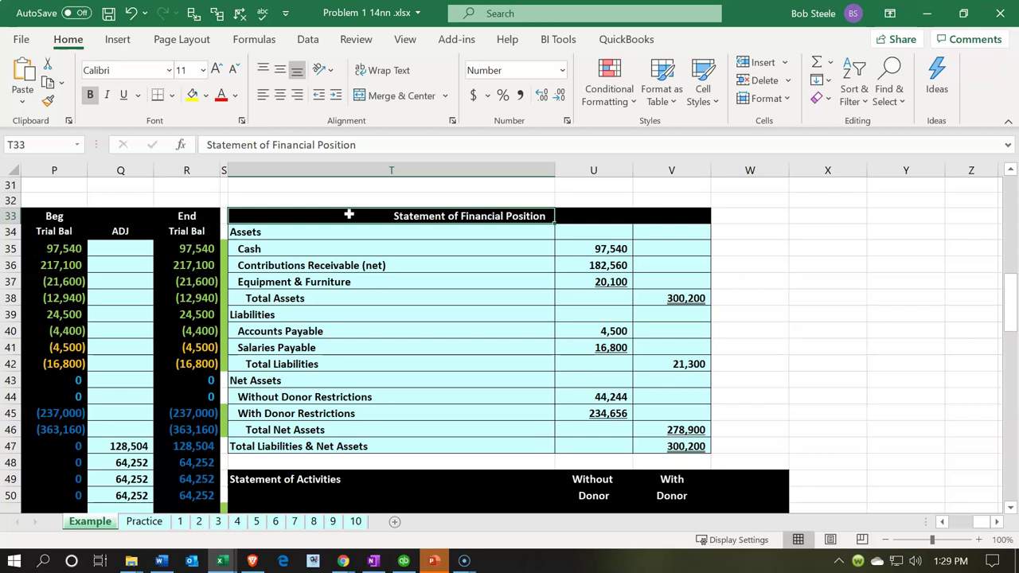
key("Down")
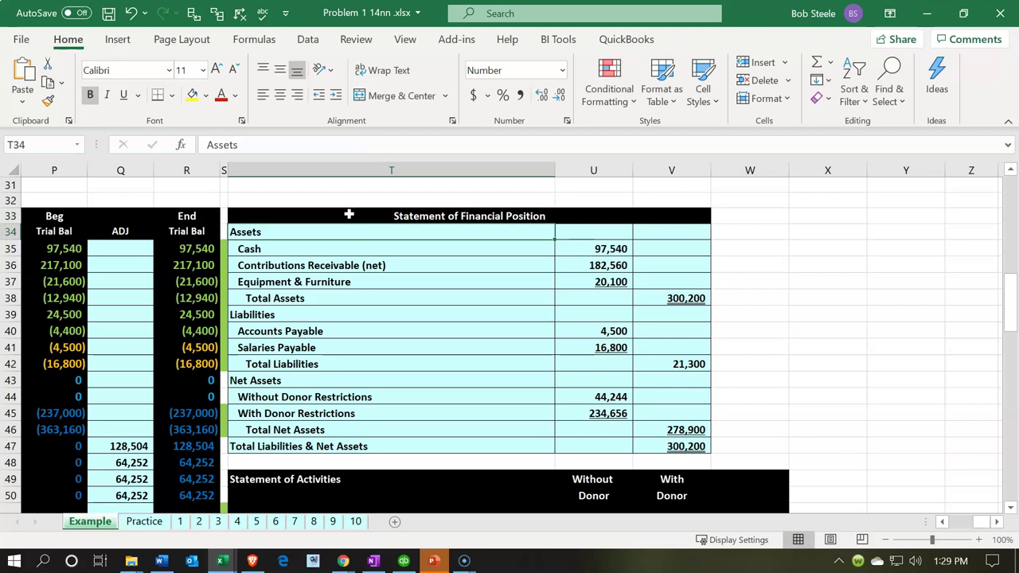
key("Down")
key("Down")
key("Down")
key("Down")
key("Down")
key("Down")
key("Down")
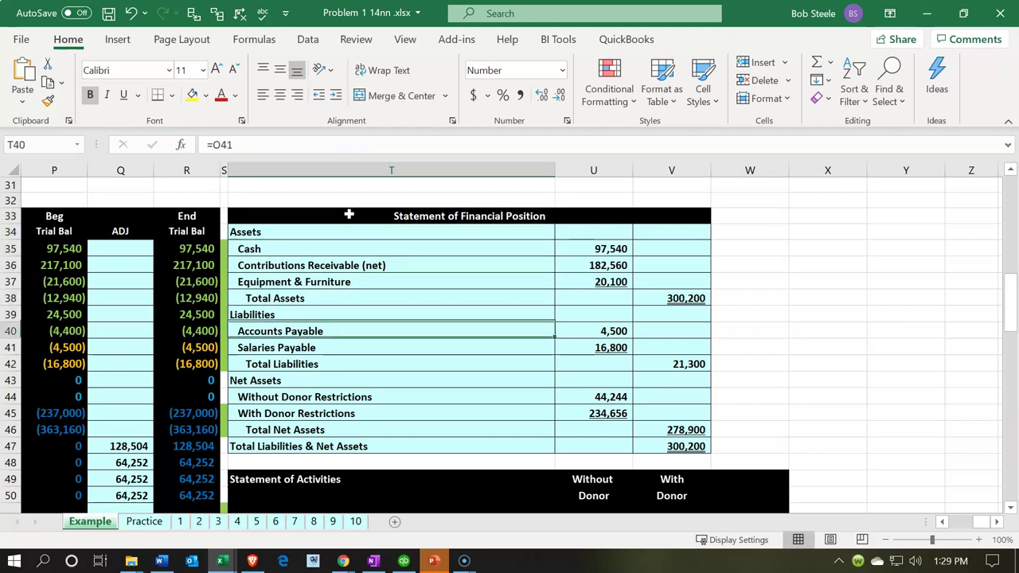
key("Down")
key("Down")
key("Down")
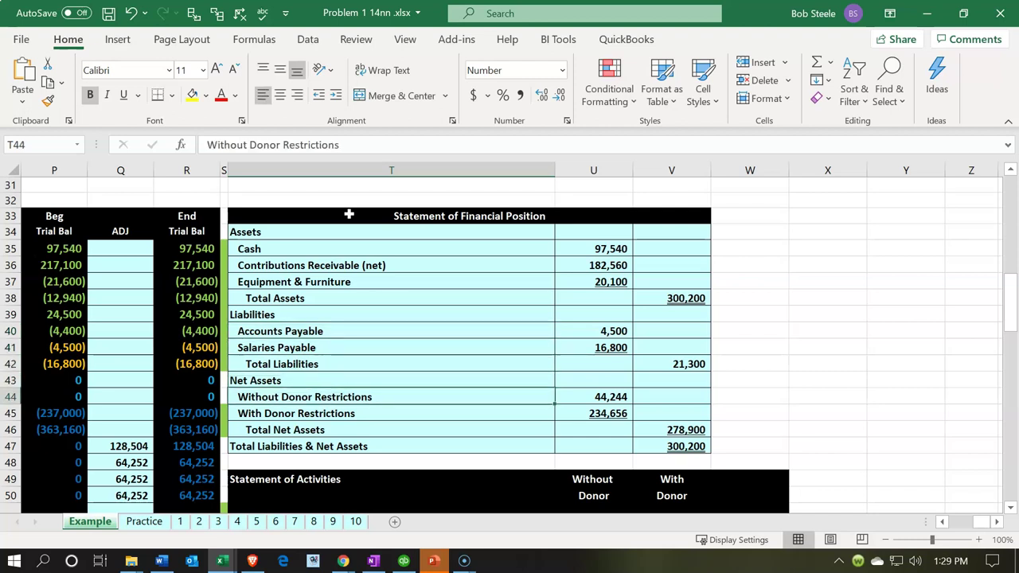
key("Up")
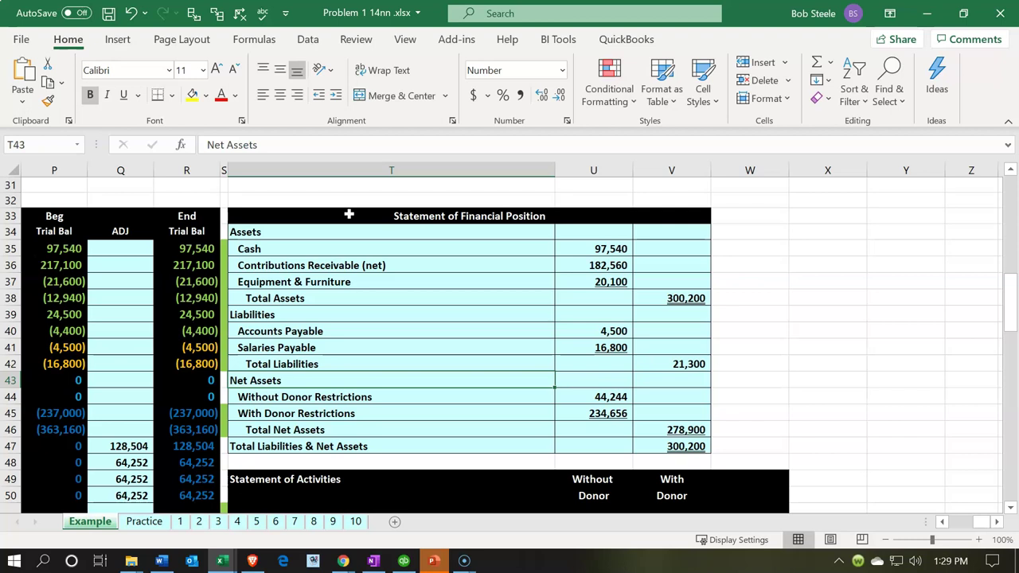
key("Down")
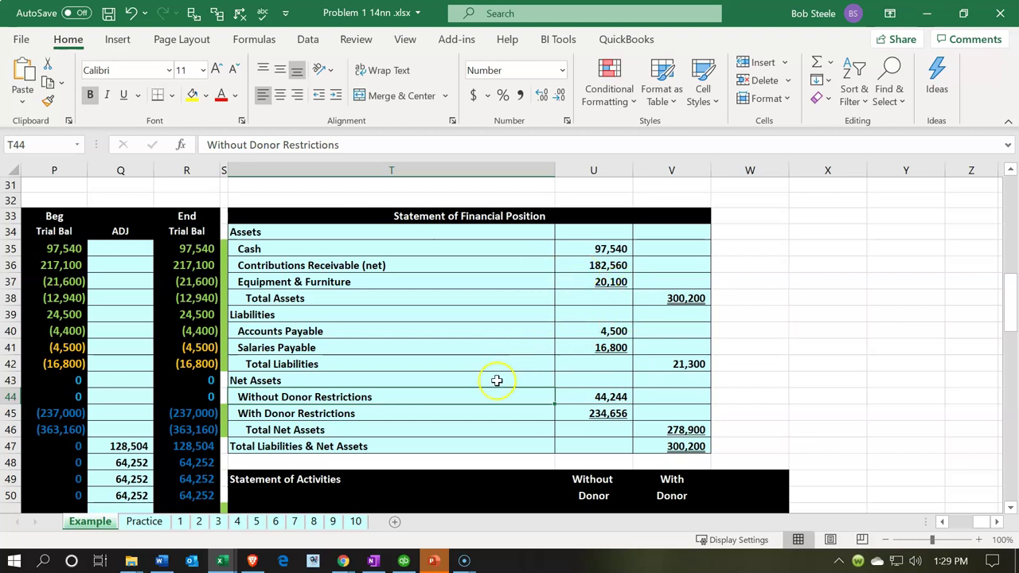
Compare Total Assets and Total Liabilities with the net asset lines Without and With Donor Restrictions
left_click(659, 298)
key("Down")
key("Down")
key("Down")
key("Down")
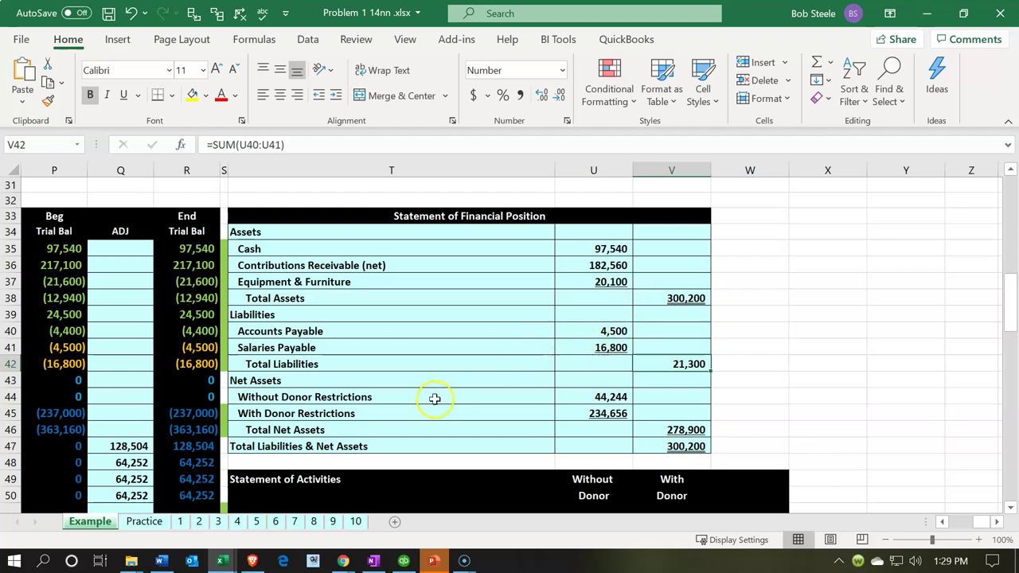
left_click_drag(432, 400, 431, 415)
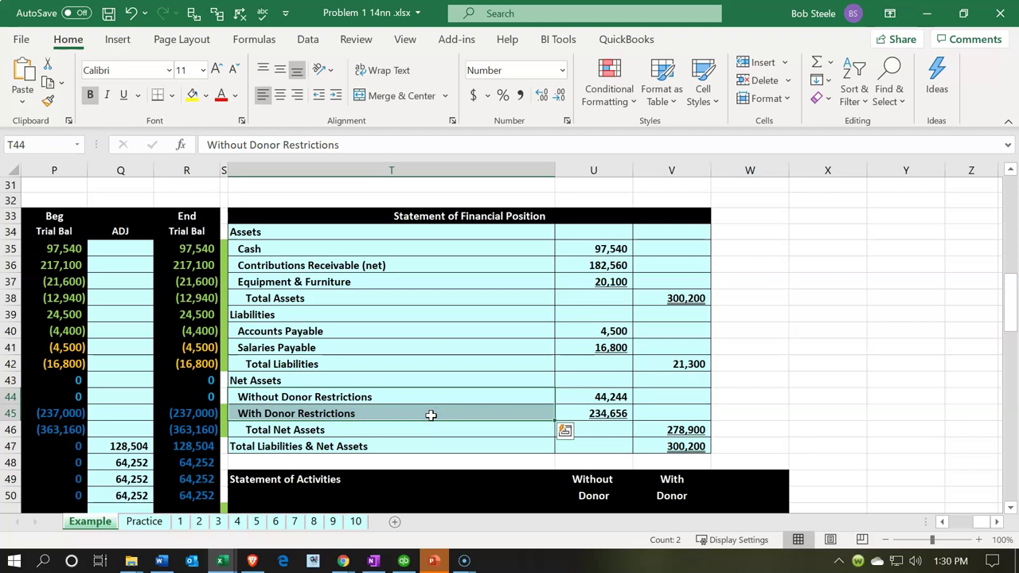
key("shift+Up")
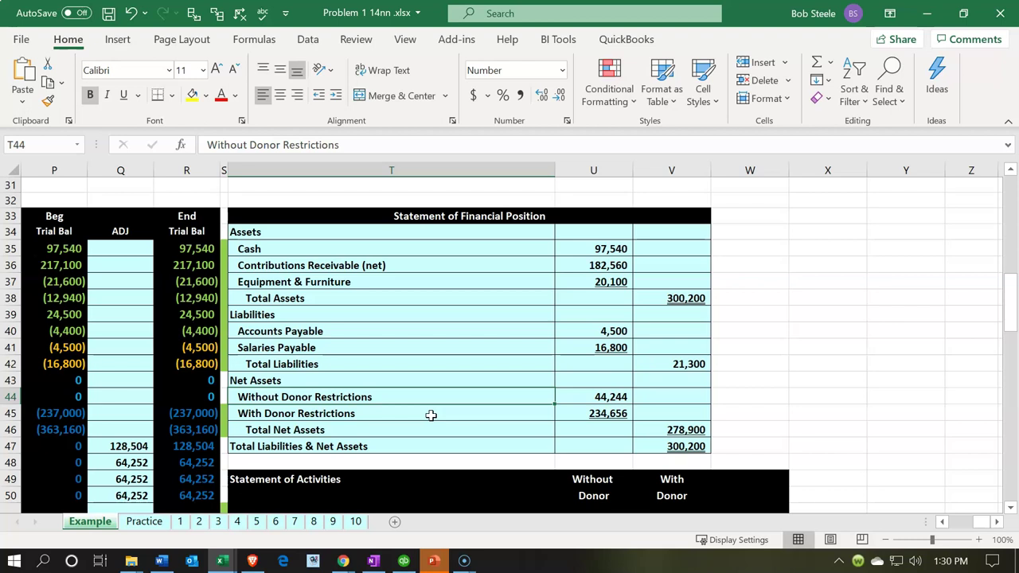
left_click(430, 415)
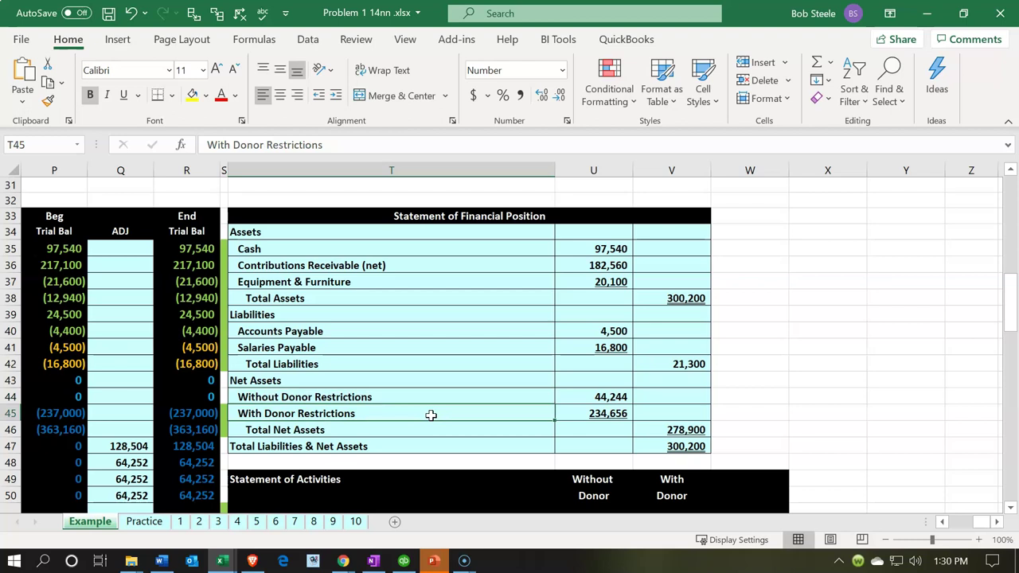
Examine the Statement of Activities and its separate columns for Without Donor Restrictions and With Donor Restrictions
scroll(431, 414, "down", 1)
scroll(430, 415, "down", 2)
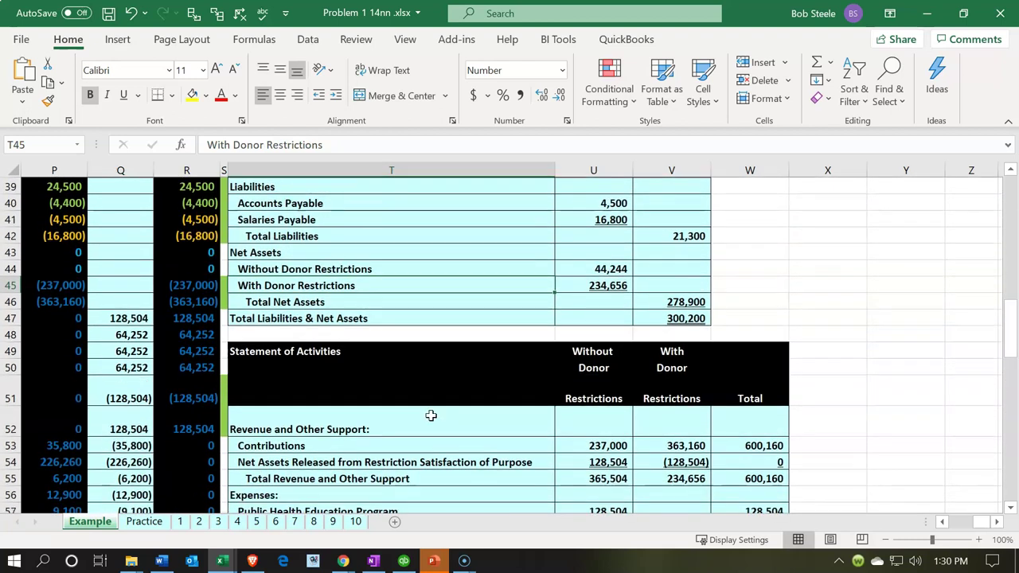
left_click(347, 342)
scroll(347, 343, "down", 2)
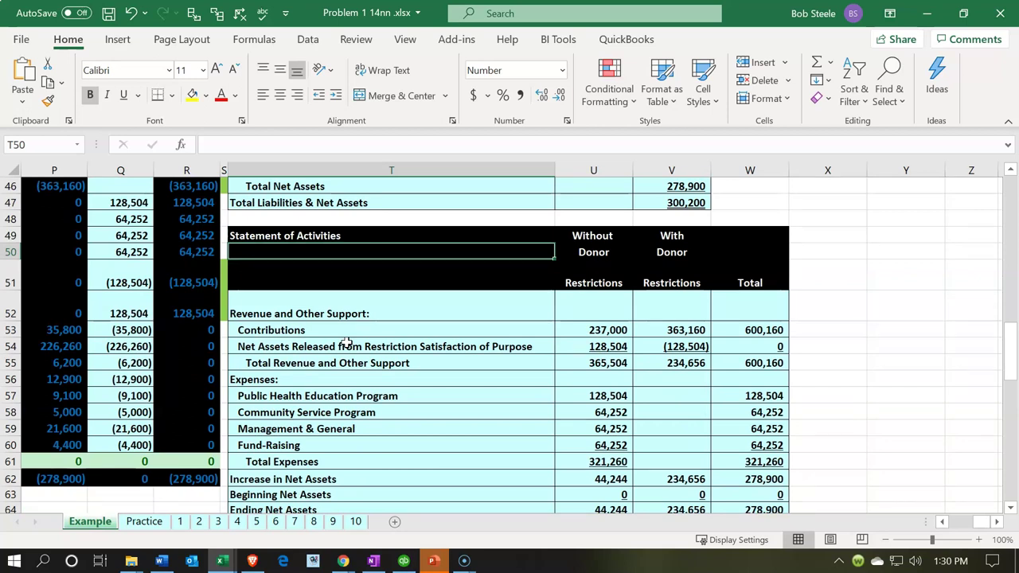
key("Left")
key("Left")
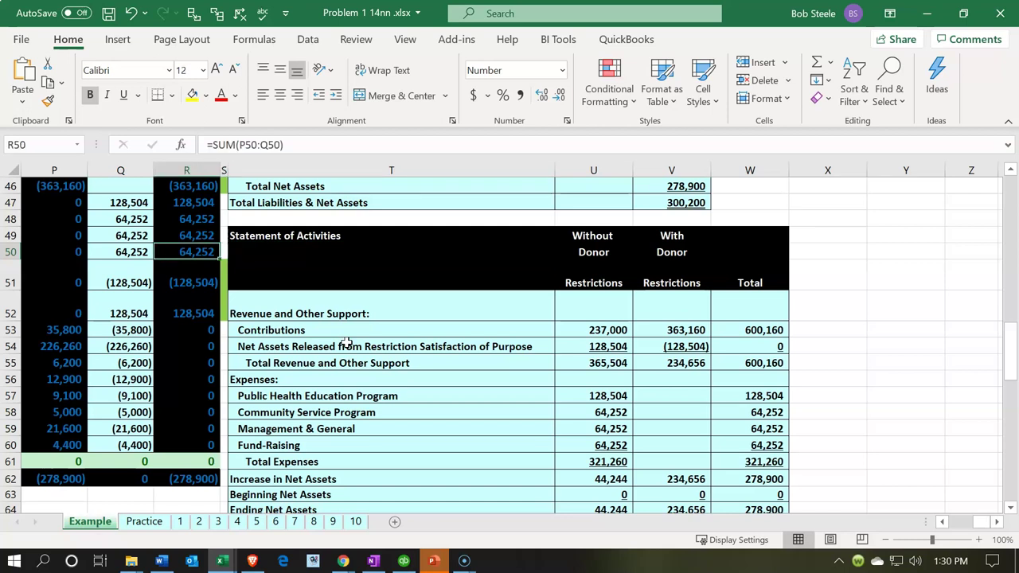
key("Right")
key("Right")
key("Right")
key("Right")
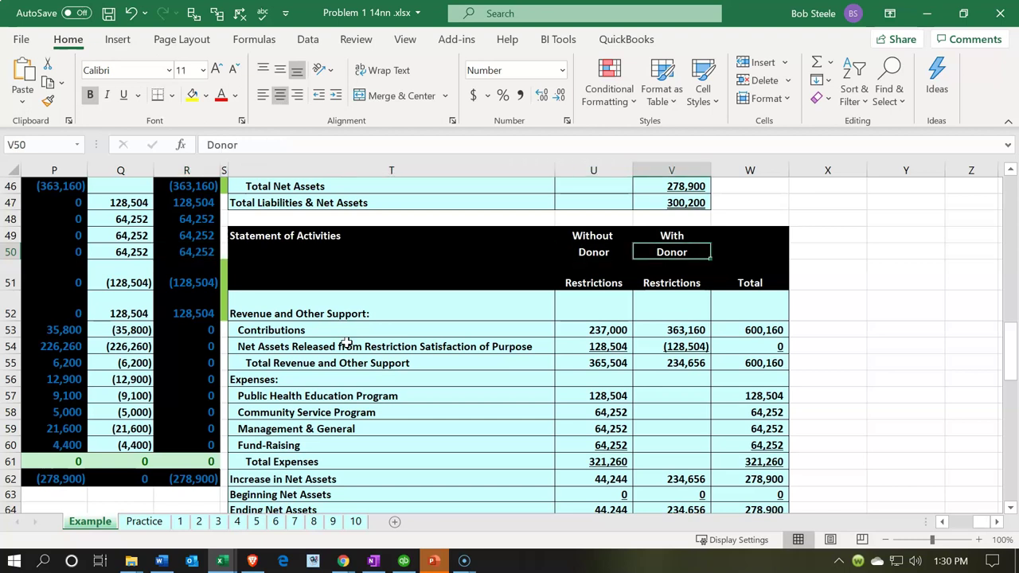
key("Left")
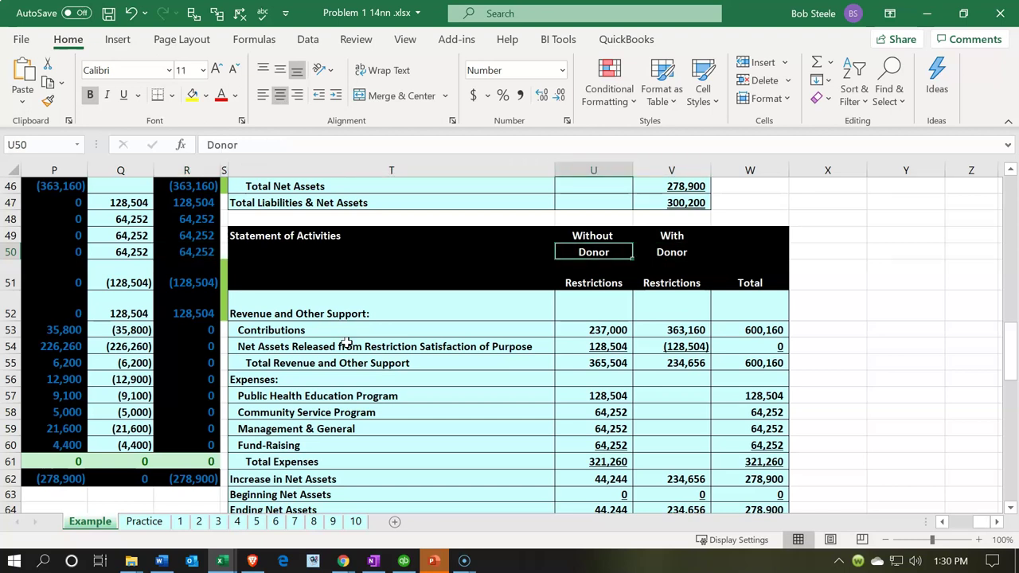
key("Right")
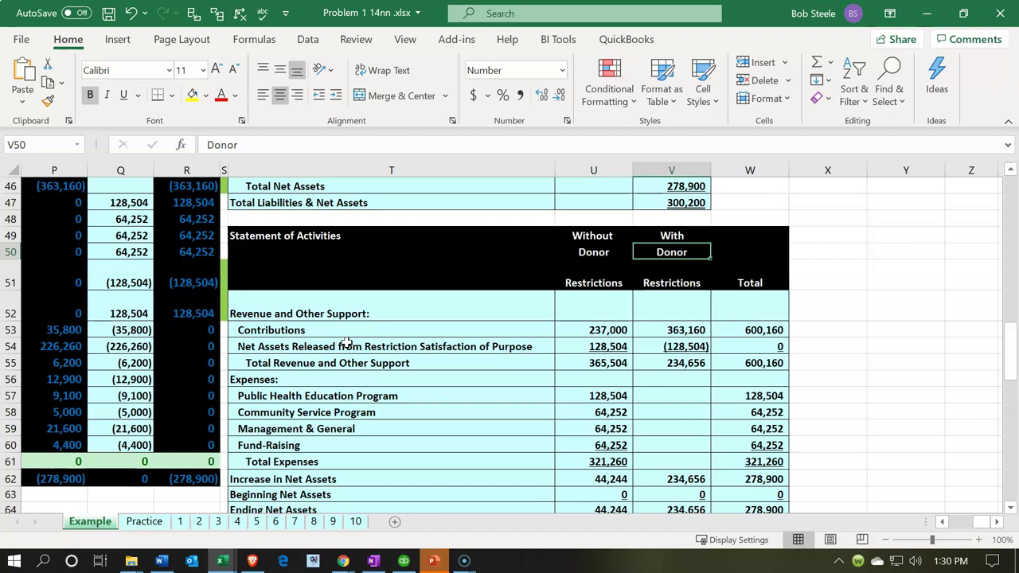
Locate the Contributions accounts Without Donor Restrictions and With Donor Restrictions-Program in the lower trial balance
key("Down")
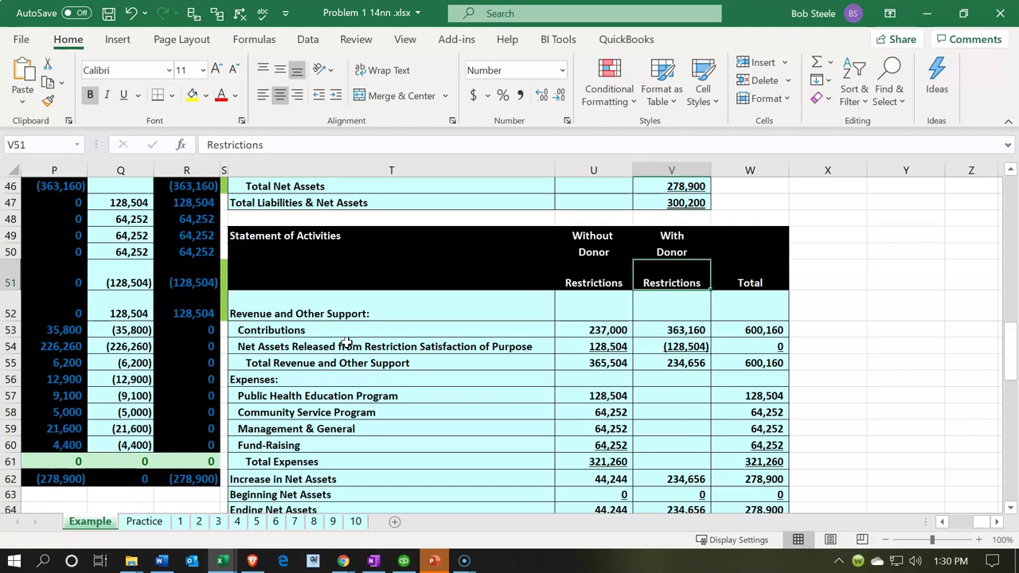
key("Left")
key("Left")
key("Left")
key("Left")
key("Left")
key("Left")
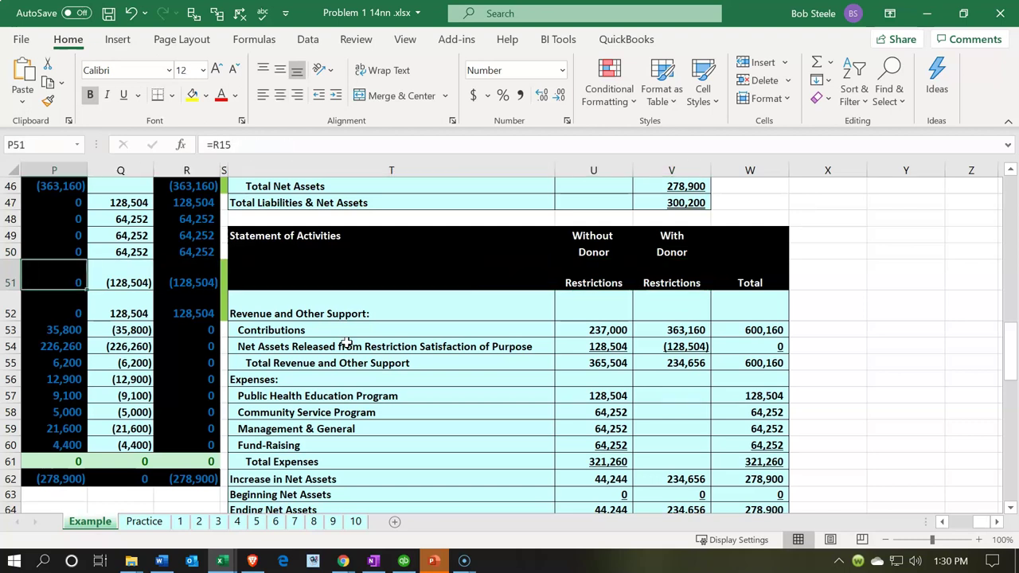
key("Left")
key("Left")
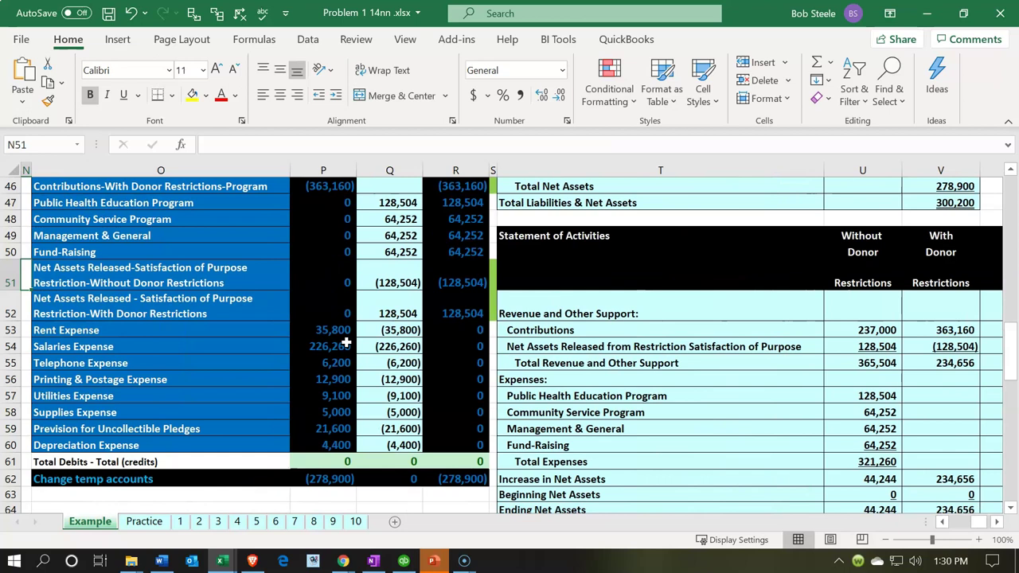
scroll(347, 343, "up", 2)
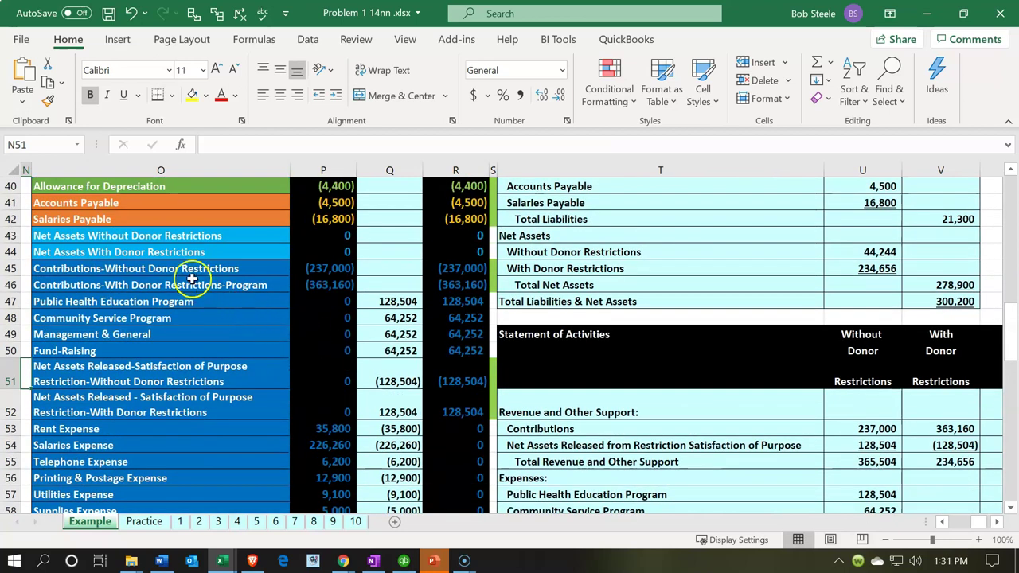
left_click(183, 269)
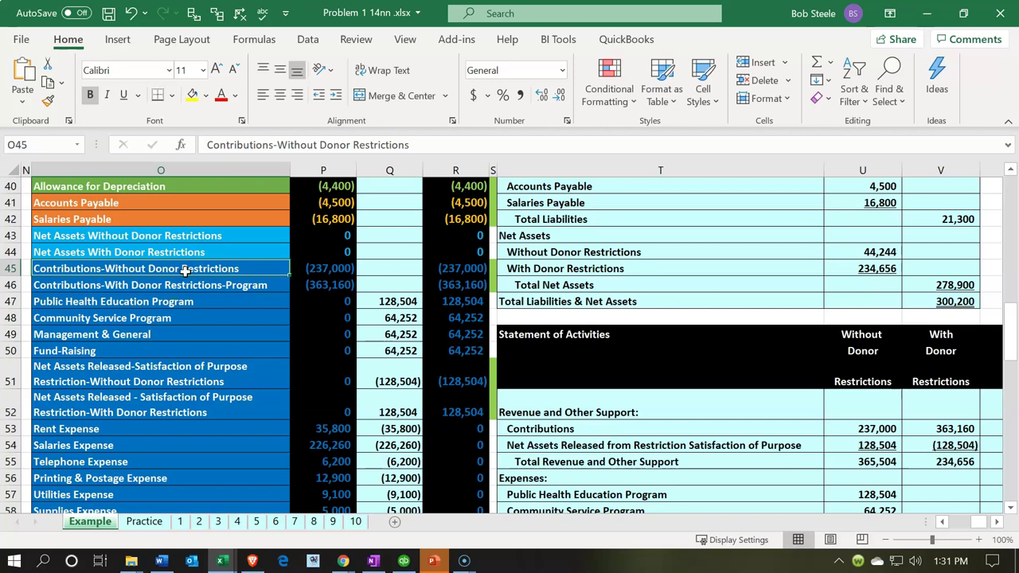
key("Down")
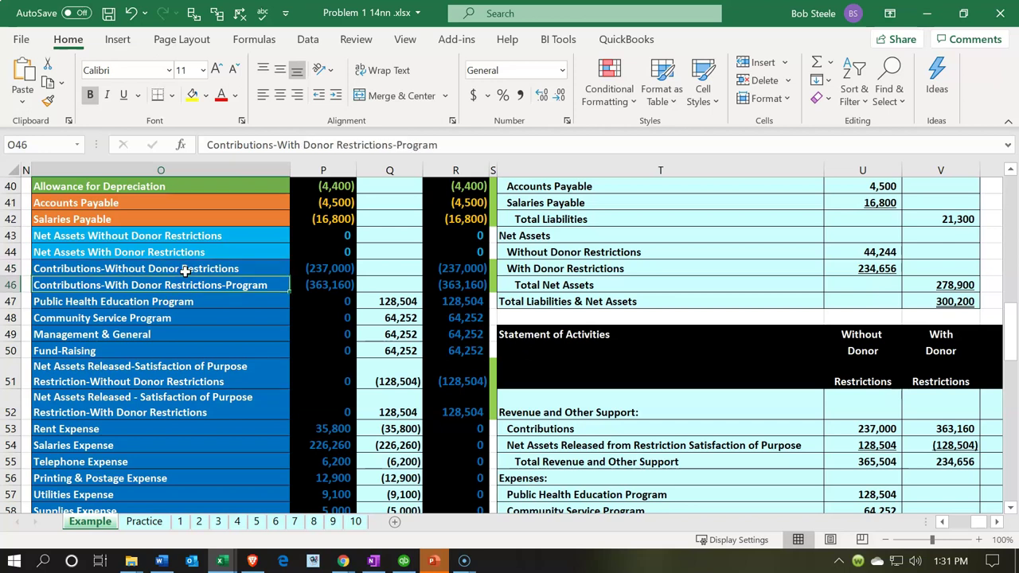
Read down the trial balance accounts from Public Health Education Program through the Net Assets Released With Donor Restrictions account
key("Down")
key("Down")
key("Down")
key("Down")
key("Down")
key("Down")
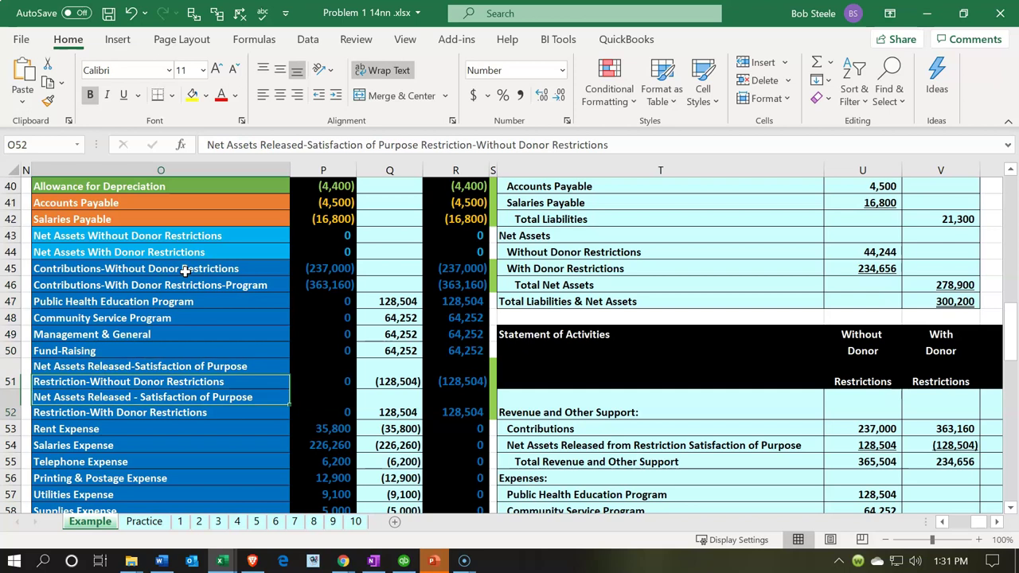
Trace the Contributions line in the Statement of Activities to its trial balance accounts for both donor restriction columns
key("Right")
key("Right")
key("Right")
key("Right")
key("Right")
key("Right")
key("Right")
key("Right")
key("Right")
key("Left")
key("Left")
key("Left")
key("Left")
key("Down")
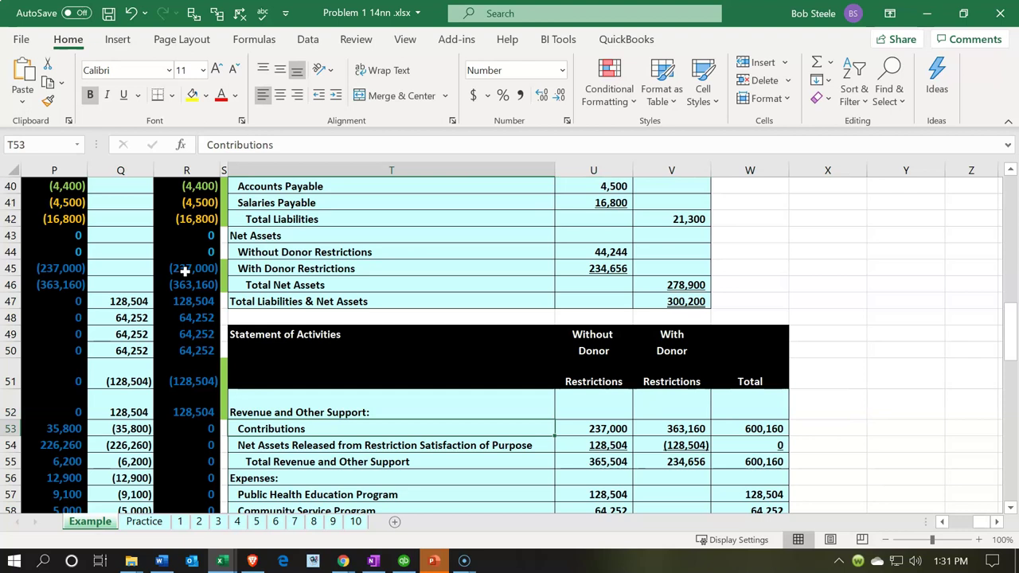
key("Right")
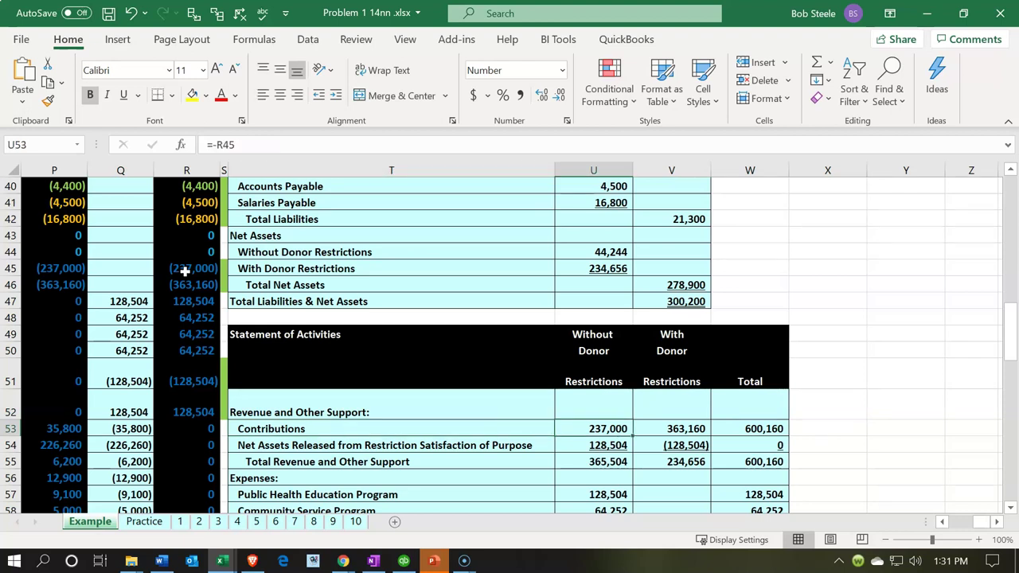
key("Right")
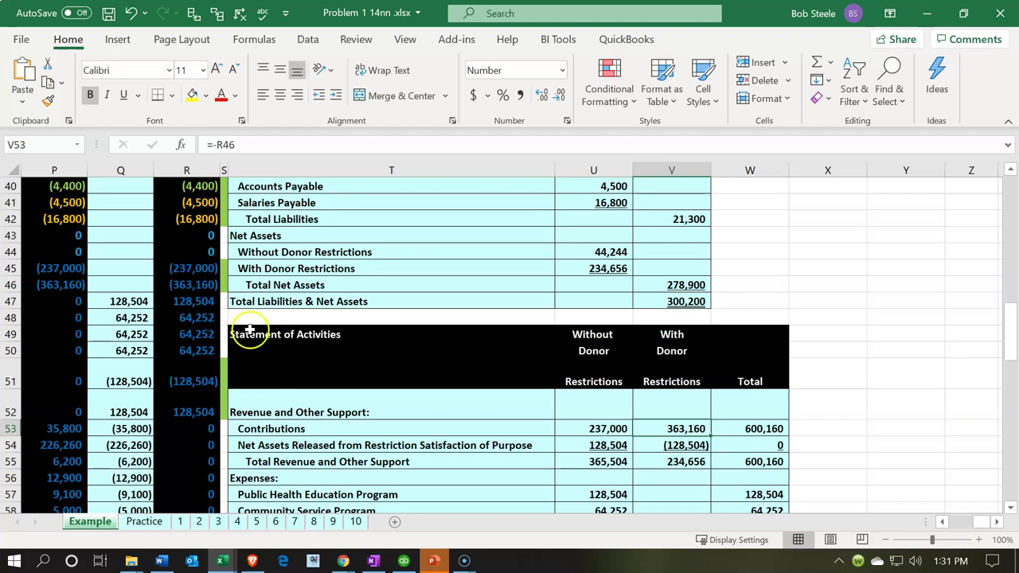
Examine the Public Health Education Program and Community Service Program expense lines in the Statement of Activities
scroll(272, 338, "down", 1)
scroll(272, 340, "down", 1)
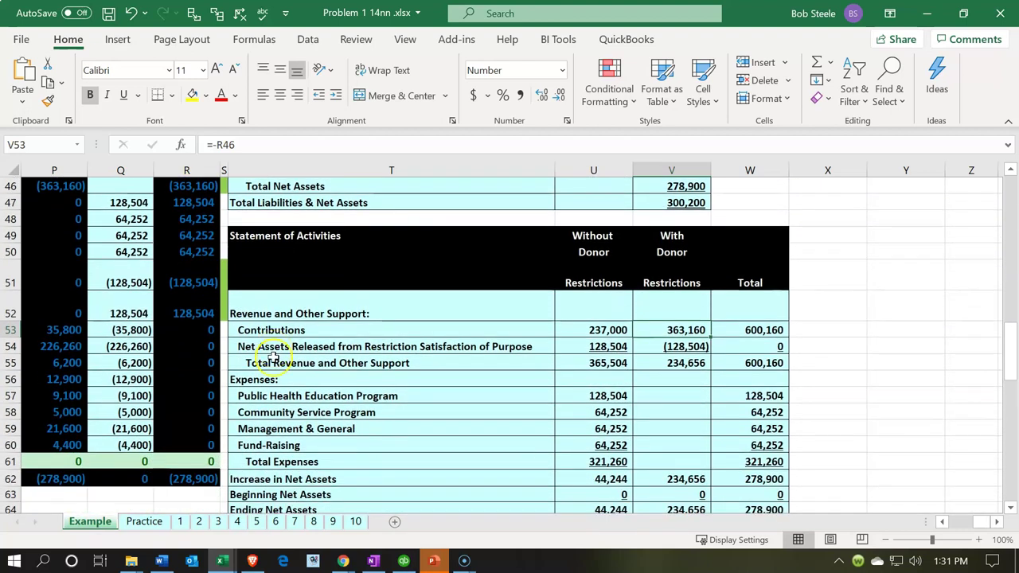
left_click(350, 399)
left_click_drag(350, 399, 361, 410)
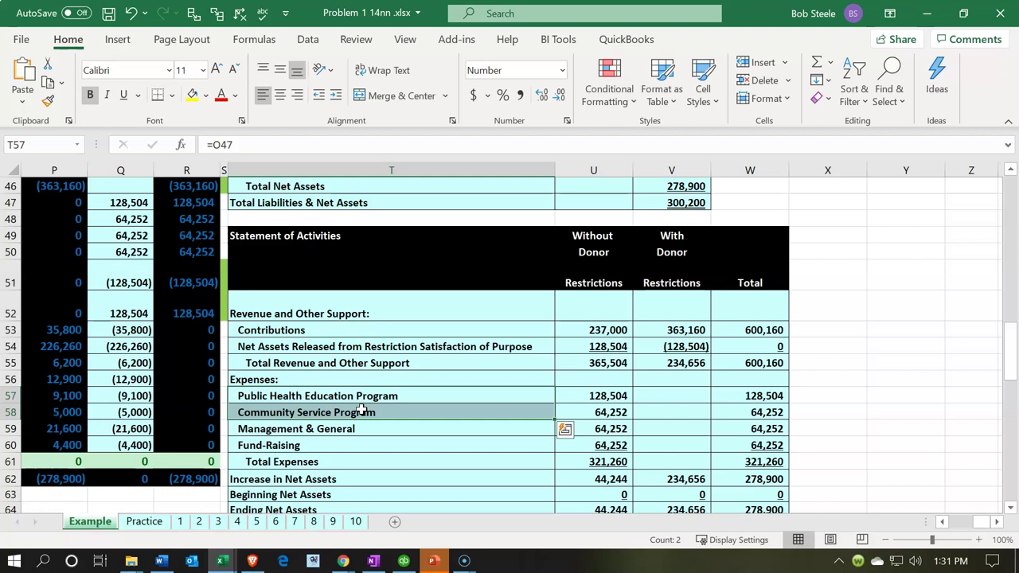
Examine the Expenses table that allocates each expense type among Public Health Education, Community Service, Management & General and Fund-Raising
scroll(362, 410, "up", 2)
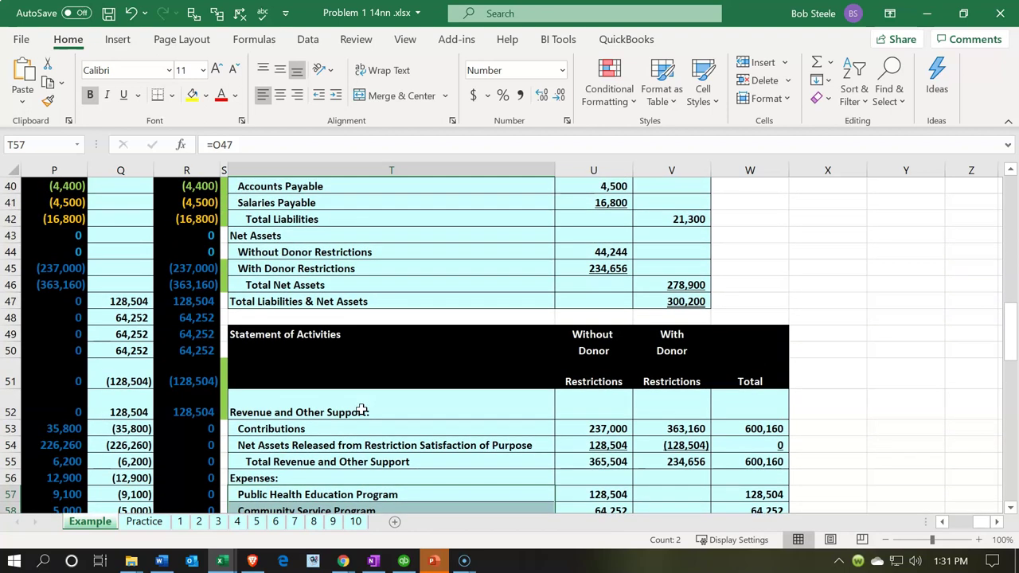
scroll(362, 409, "up", 9)
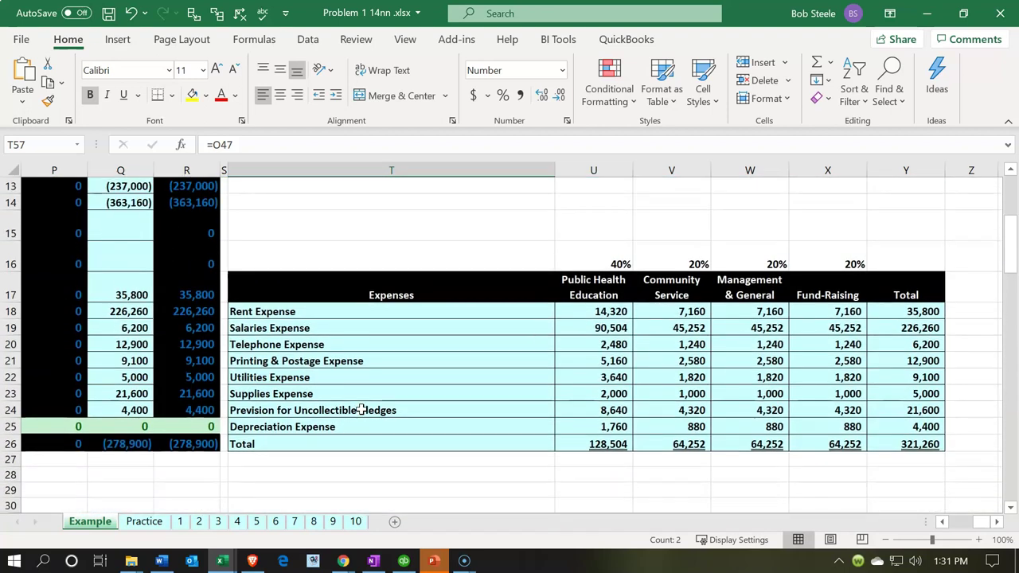
left_click_drag(375, 312, 373, 426)
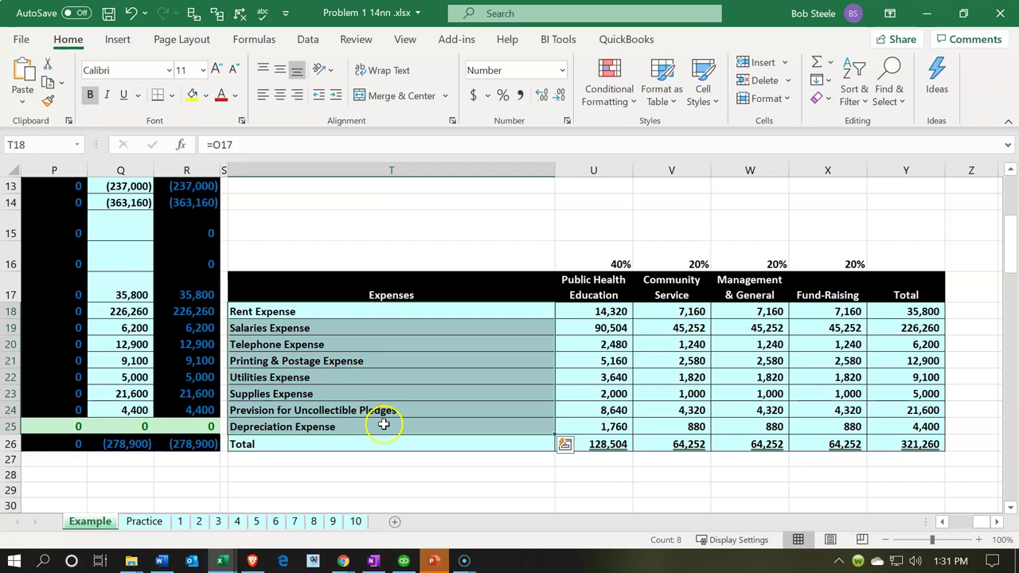
left_click_drag(590, 294, 673, 301)
left_click(753, 301)
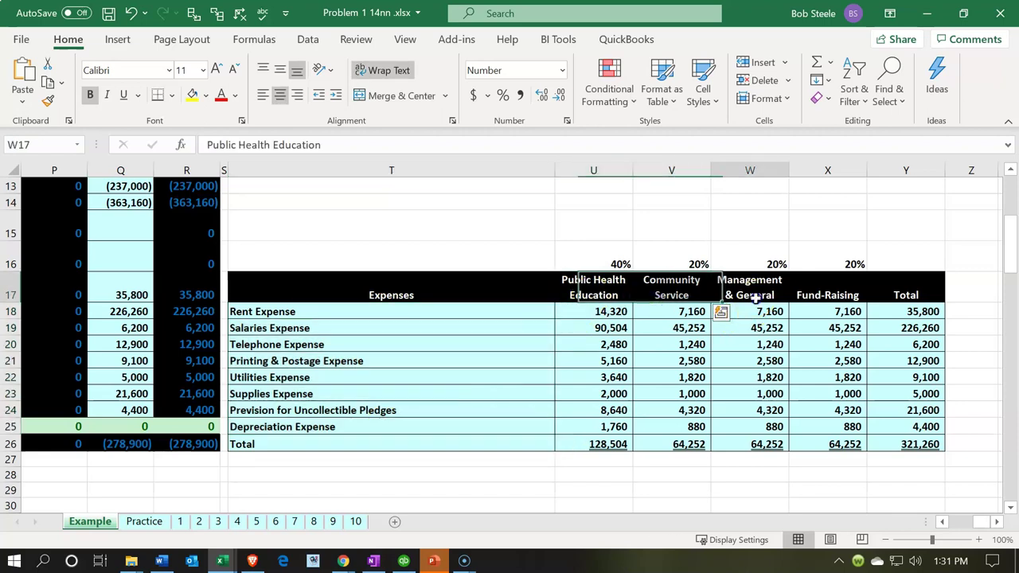
left_click(806, 294)
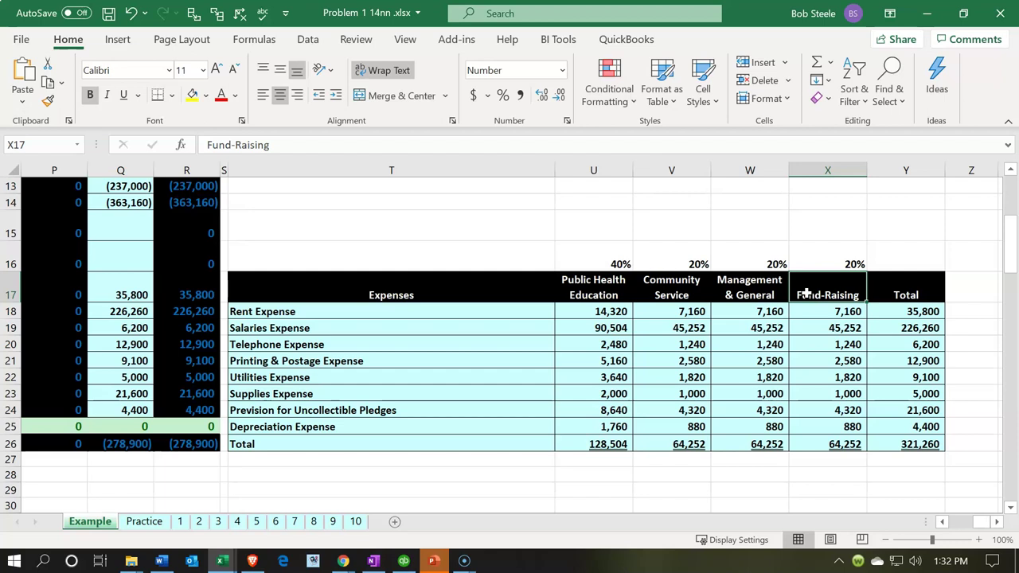
left_click(709, 379)
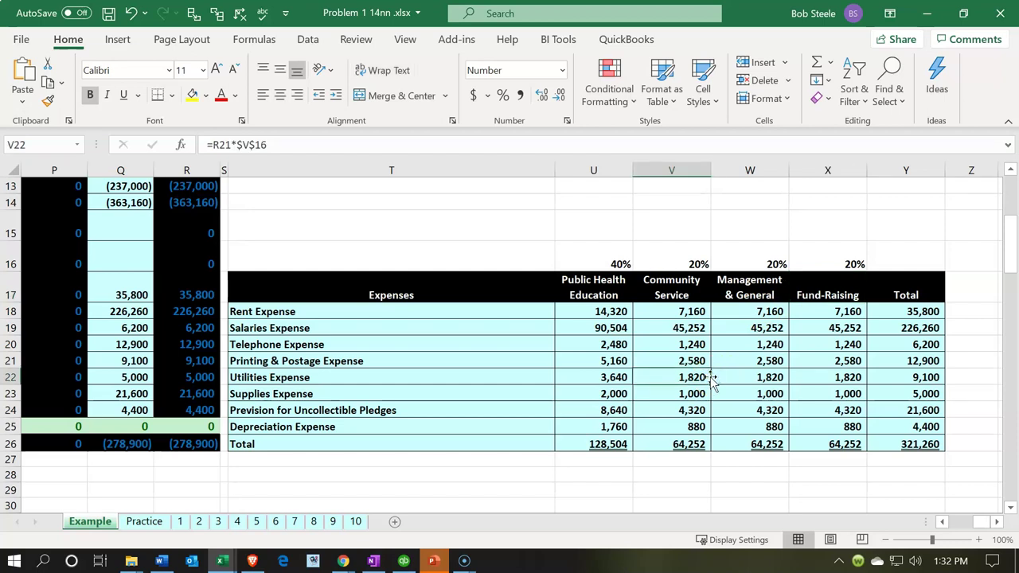
Review the Statement of Activities' revenue section, four functional expense lines and donor restriction columns
scroll(711, 382, "down", 6)
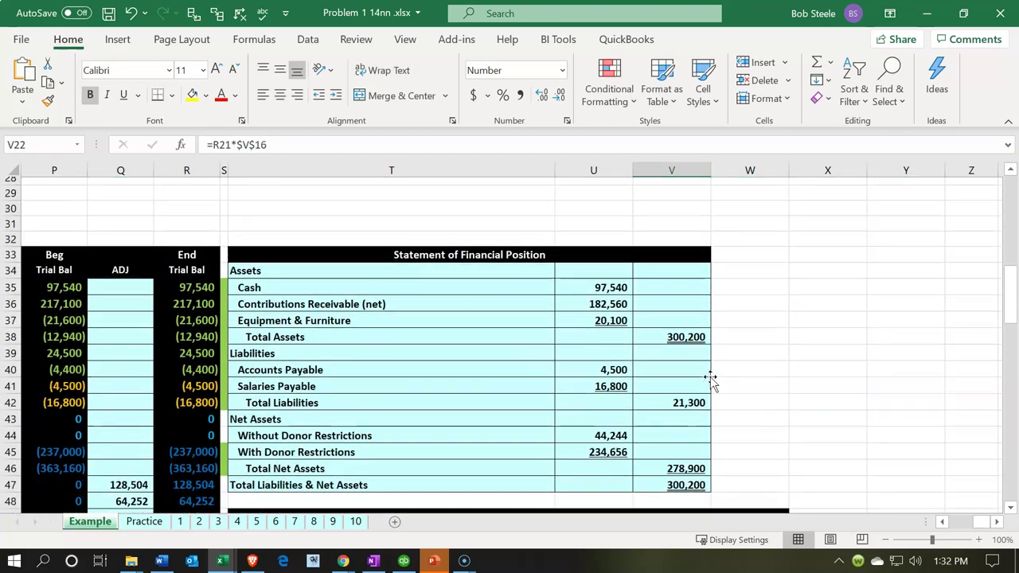
scroll(711, 381, "down", 5)
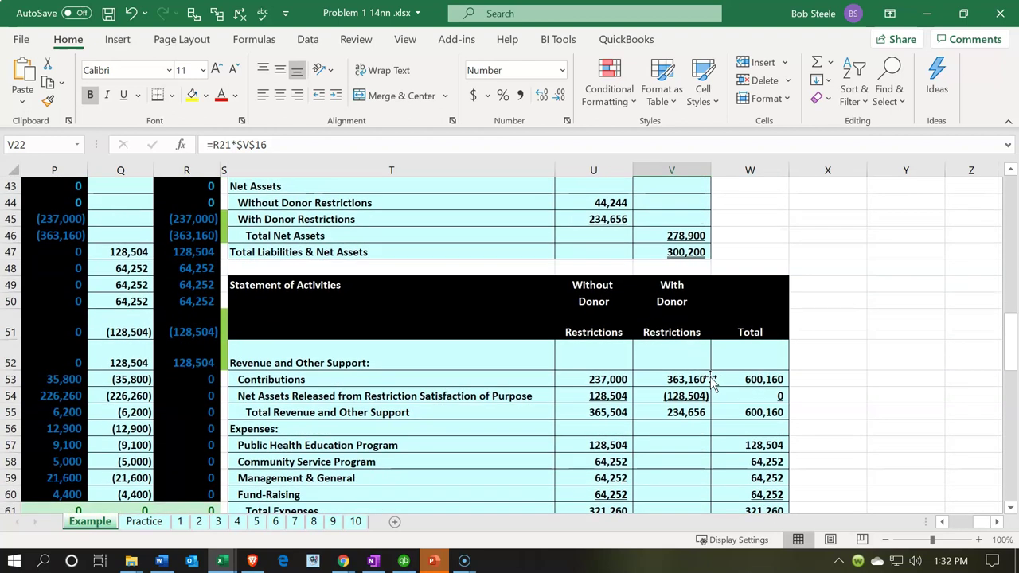
scroll(710, 382, "down", 1)
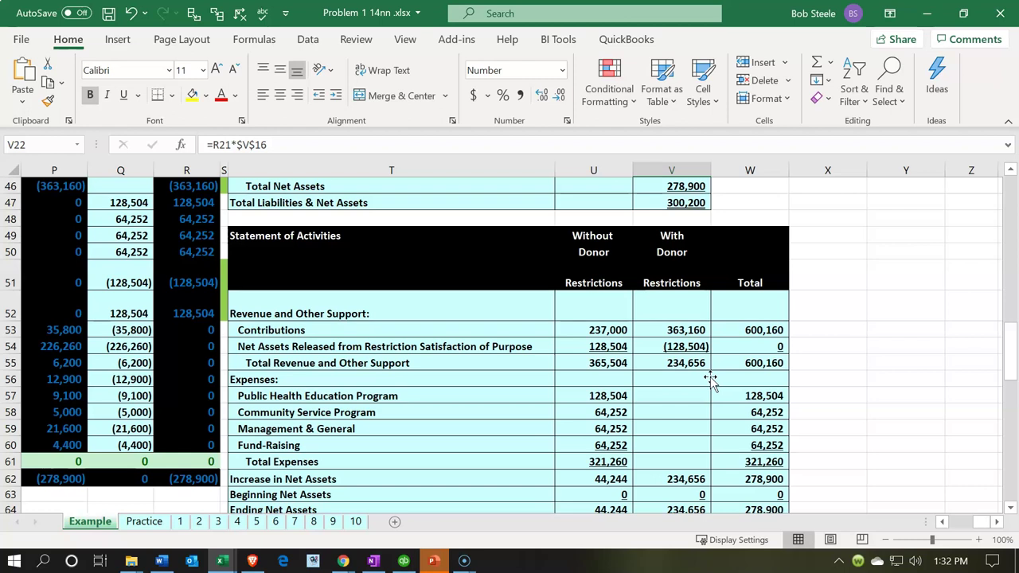
left_click(434, 317)
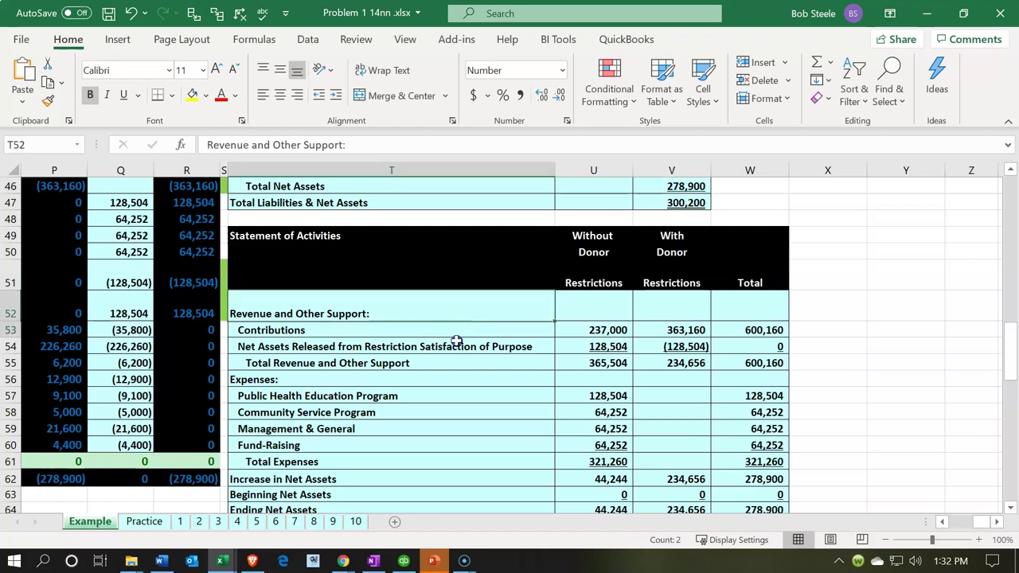
left_click_drag(456, 341, 499, 412)
left_click_drag(370, 400, 360, 439)
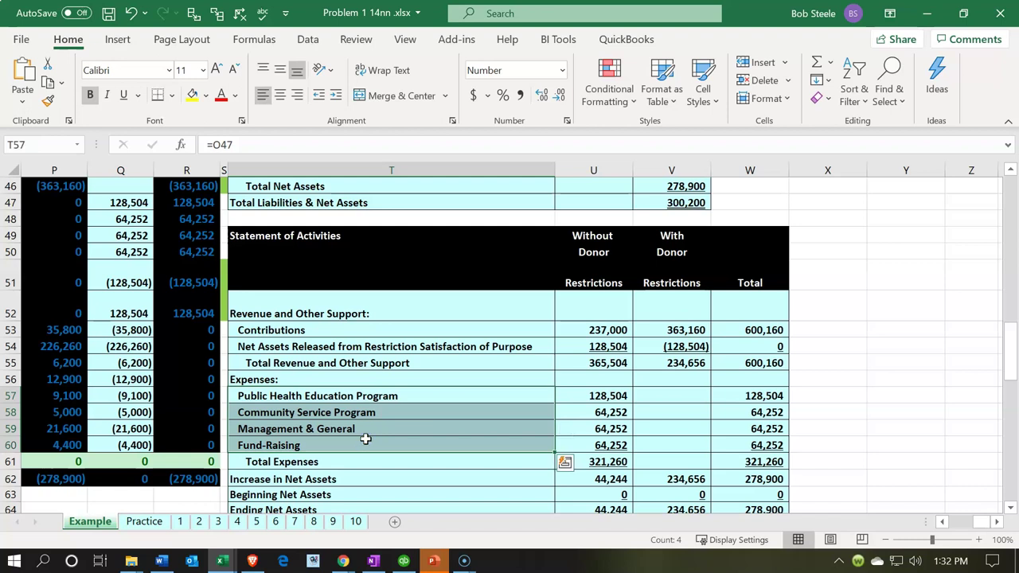
left_click(586, 291)
key("Right")
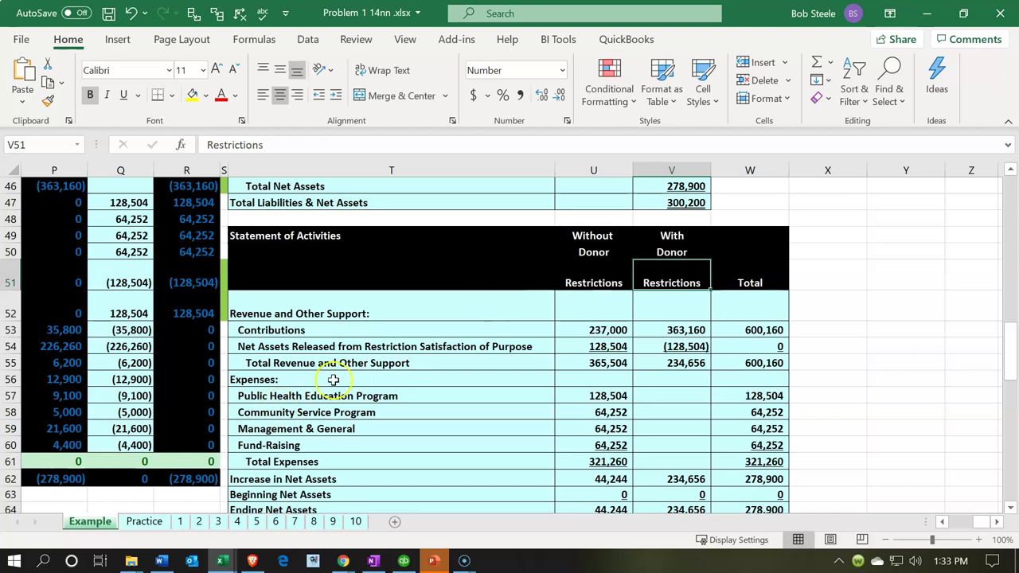
Switch to Xero in the browser and bring up the Not For Profit Organization's custom reports
left_click(926, 13)
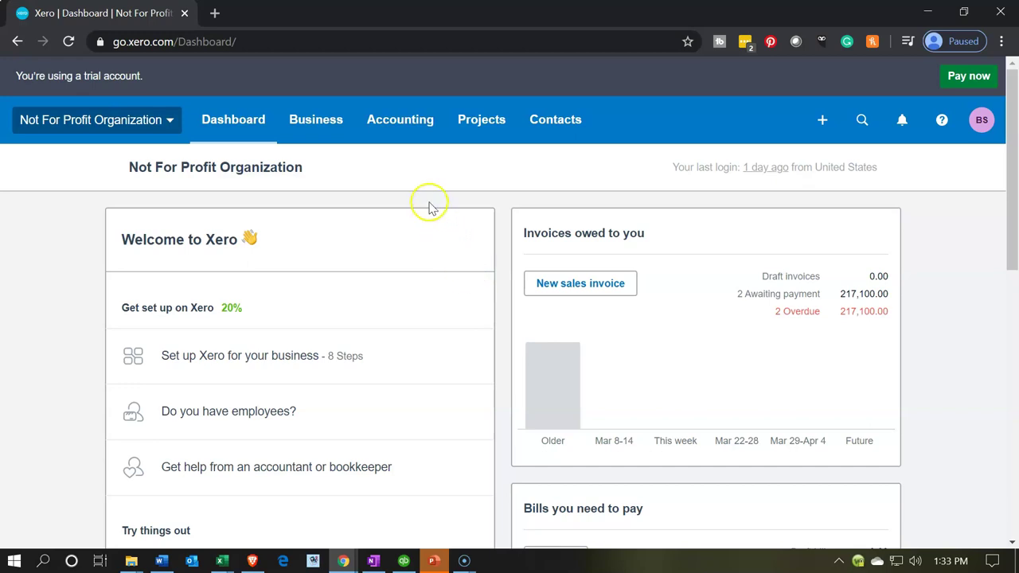
left_click(407, 129)
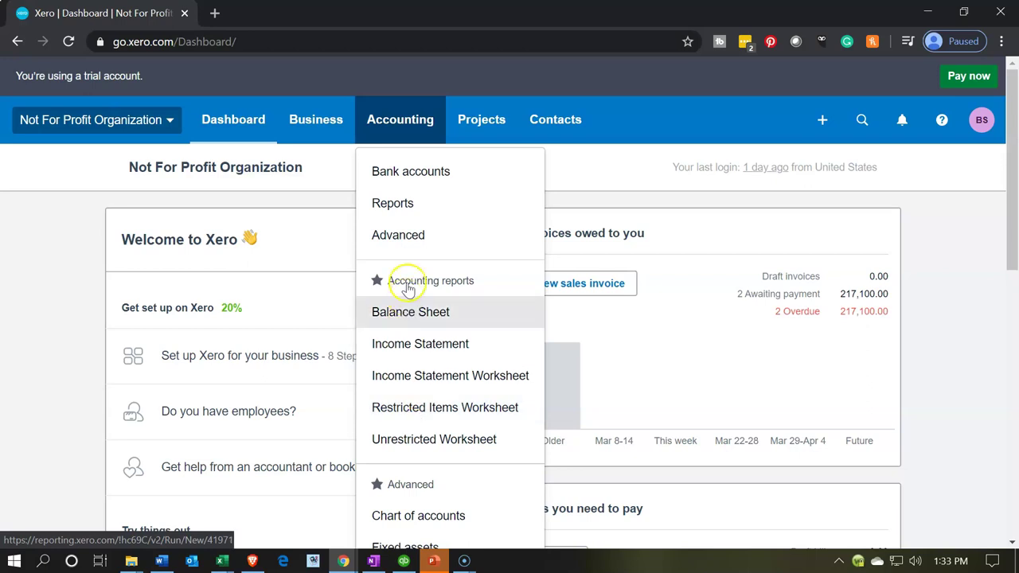
left_click(393, 204)
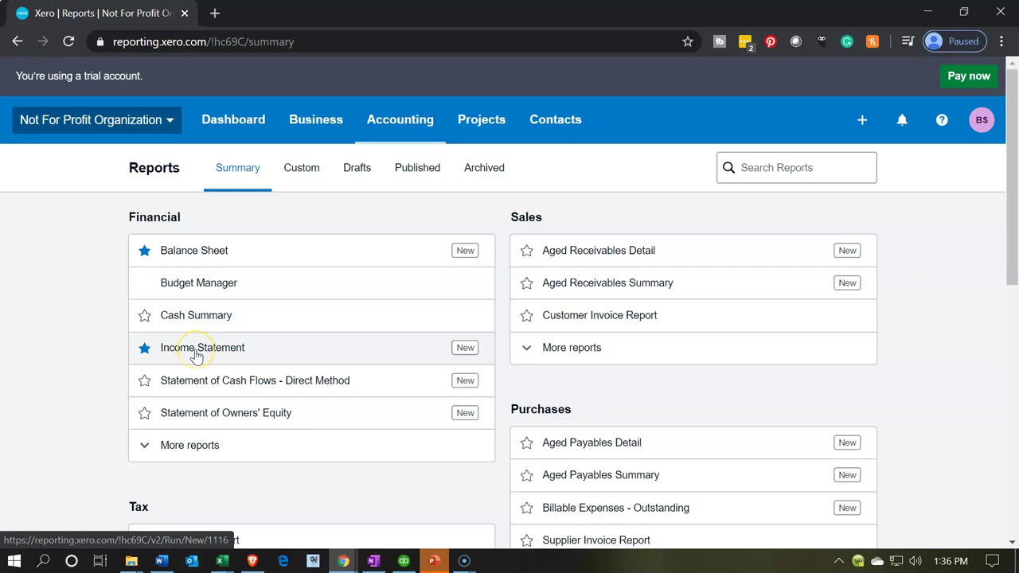
left_click(293, 175)
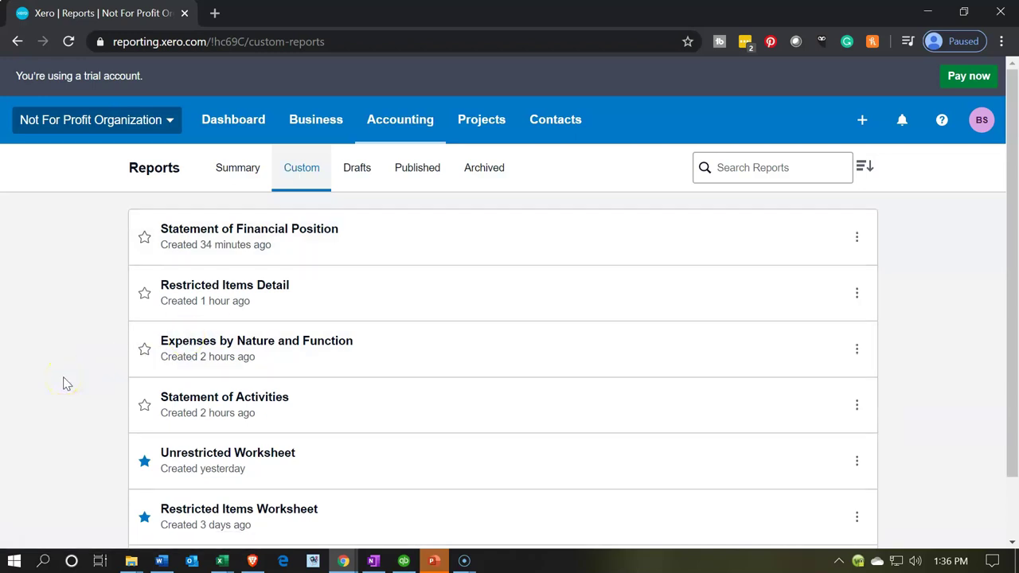
scroll(66, 384, "down", 1)
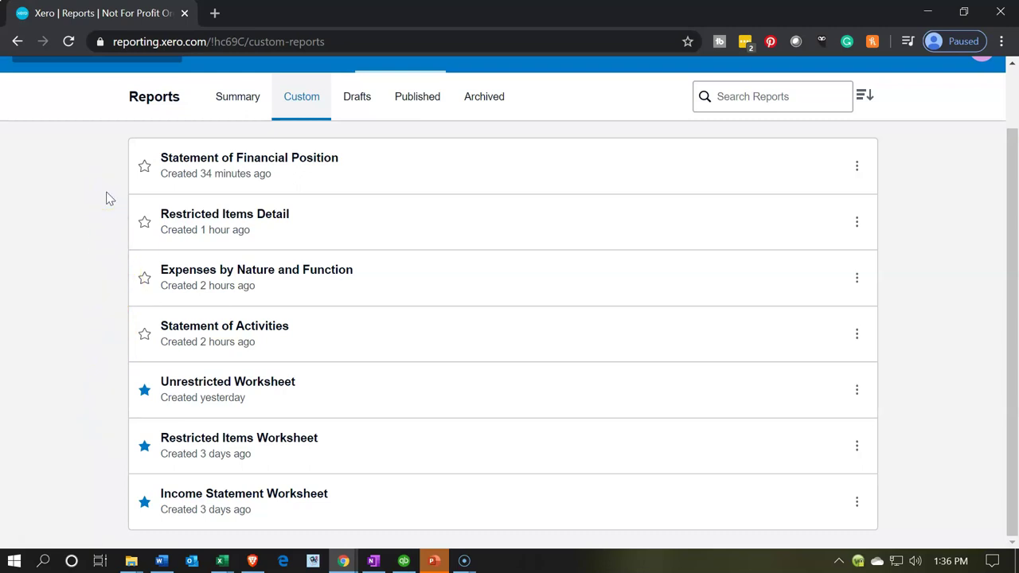
scroll(86, 231, "up", 1)
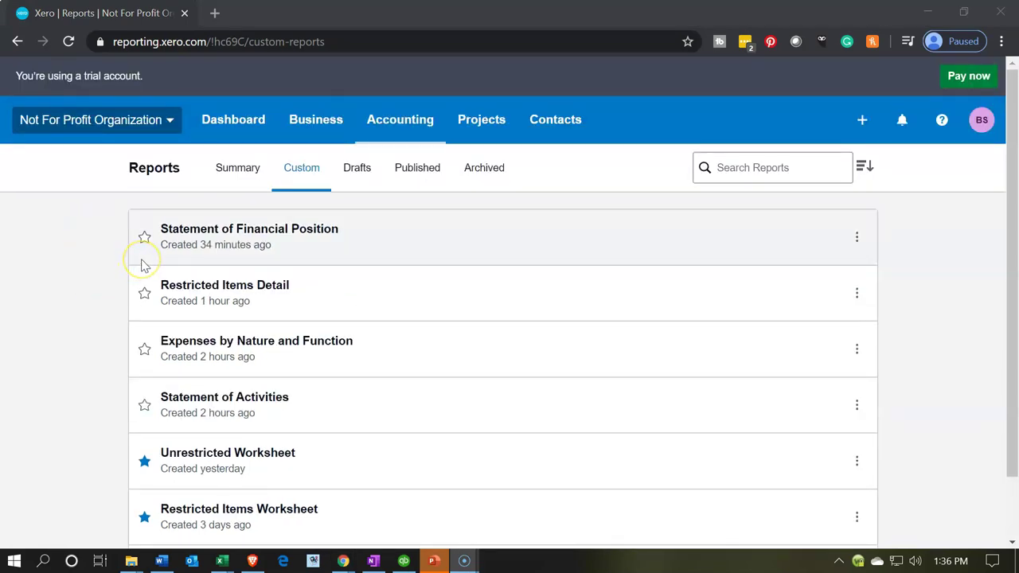
Check the favorite accounting reports, and open the custom Statement of Financial Position report
left_click(393, 131)
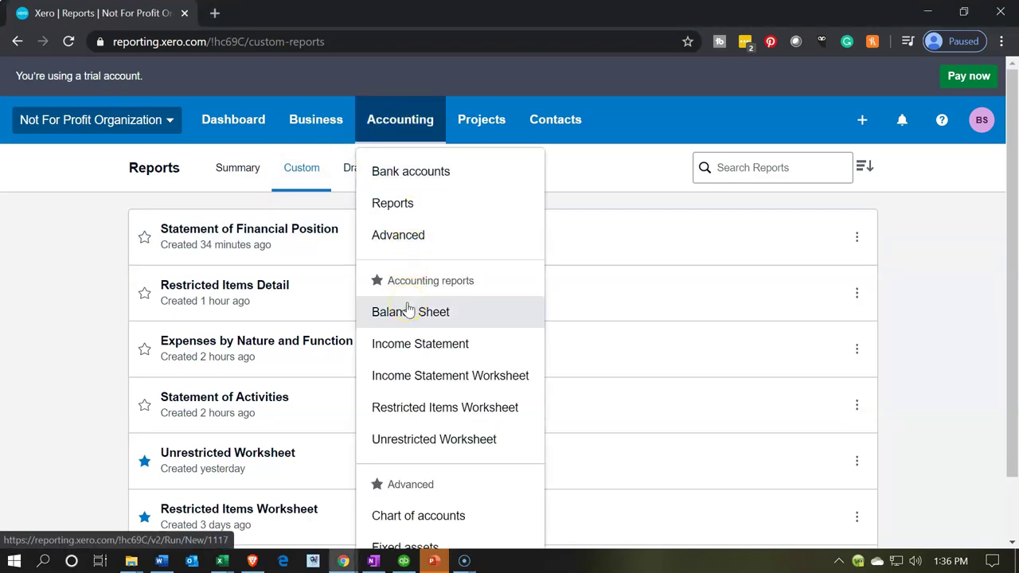
left_click(14, 296)
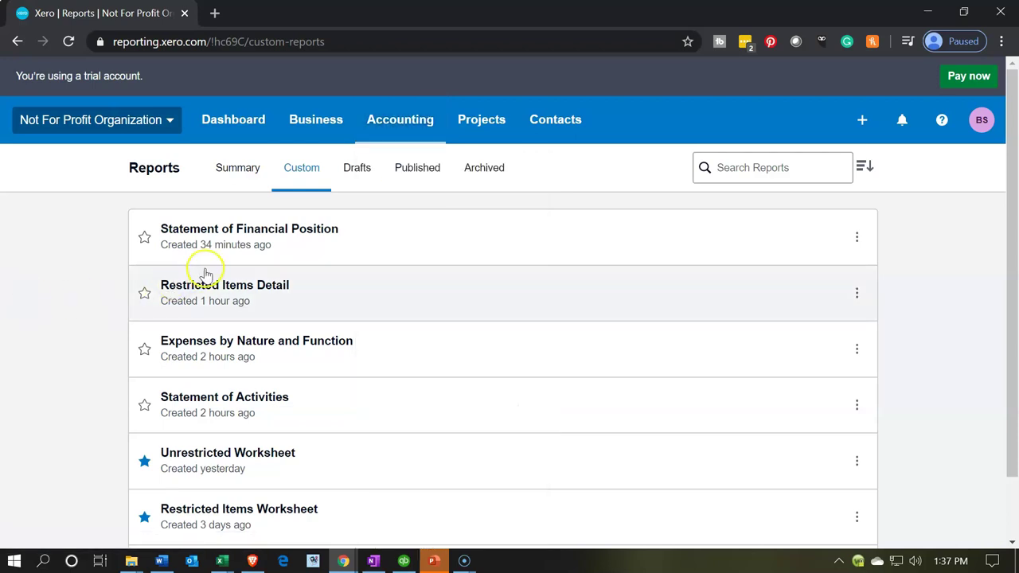
left_click(241, 247)
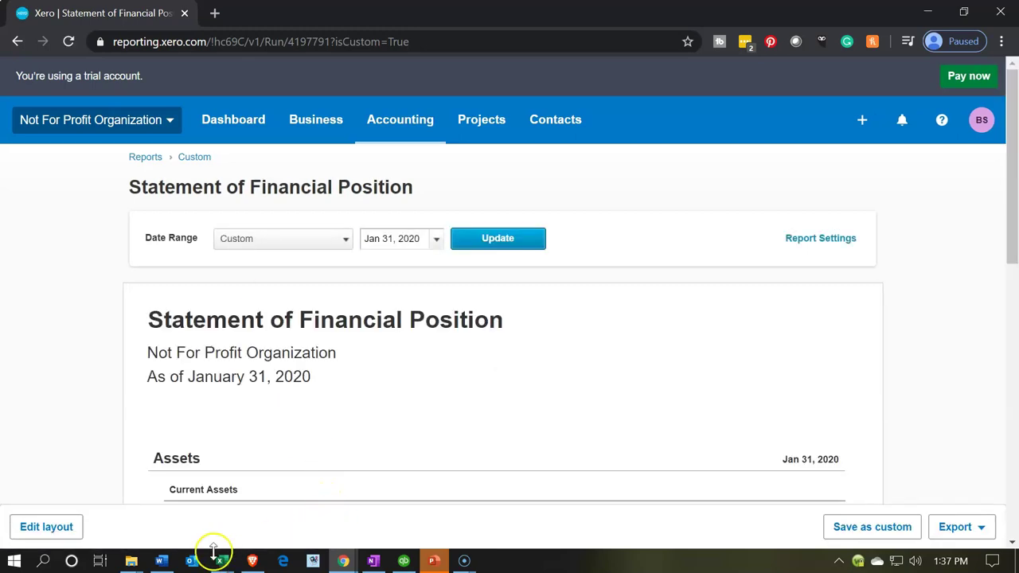
Switch back to the Problem 1 14nn workbook in Excel and its Example sheet
mouse_move(224, 564)
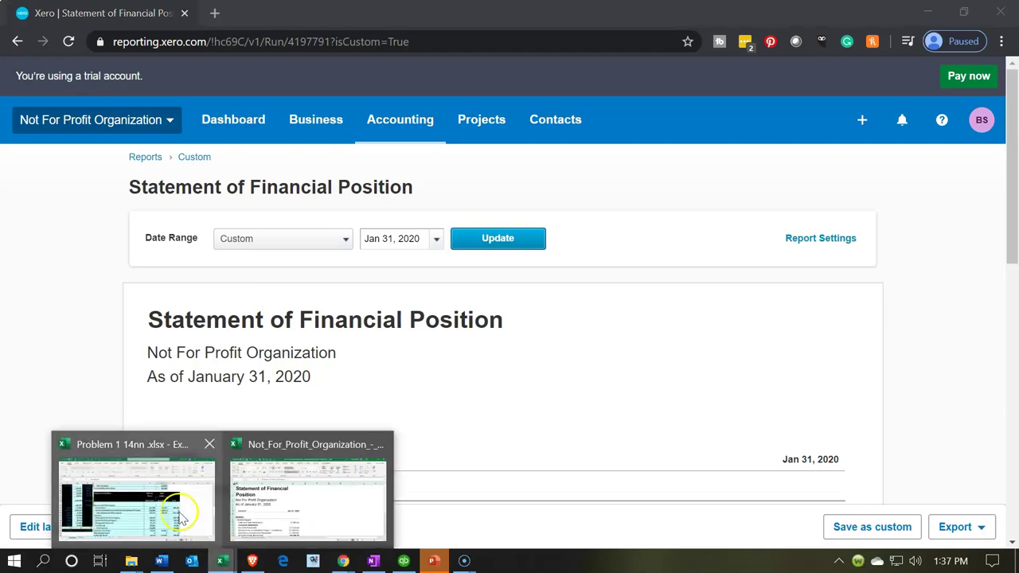
left_click(181, 513)
left_click(176, 317)
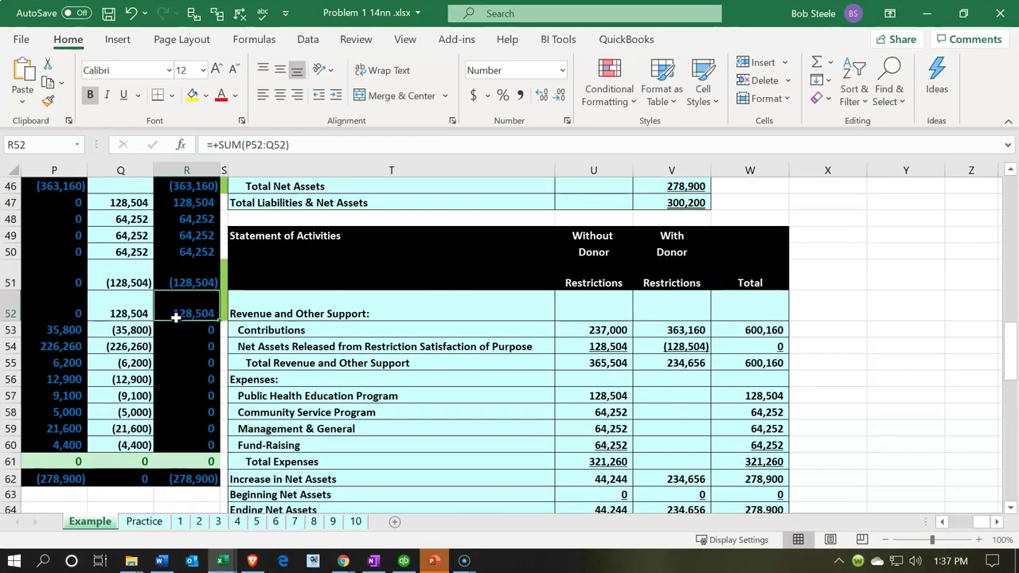
Examine the journal entries on the Example sheet, such as Telephone Expense and Cash, beside the trial balance accounts
key("Left")
key("Left")
key("Left")
key("Left")
key("Left")
key("Left")
key("Left")
scroll(176, 317, "up", 10)
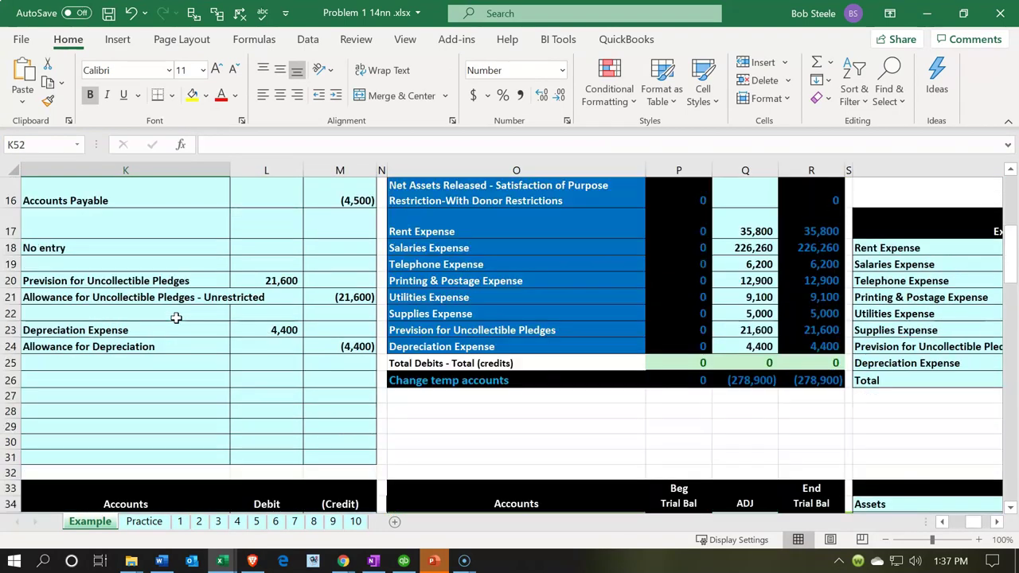
scroll(176, 317, "up", 5)
left_click_drag(135, 231, 321, 240)
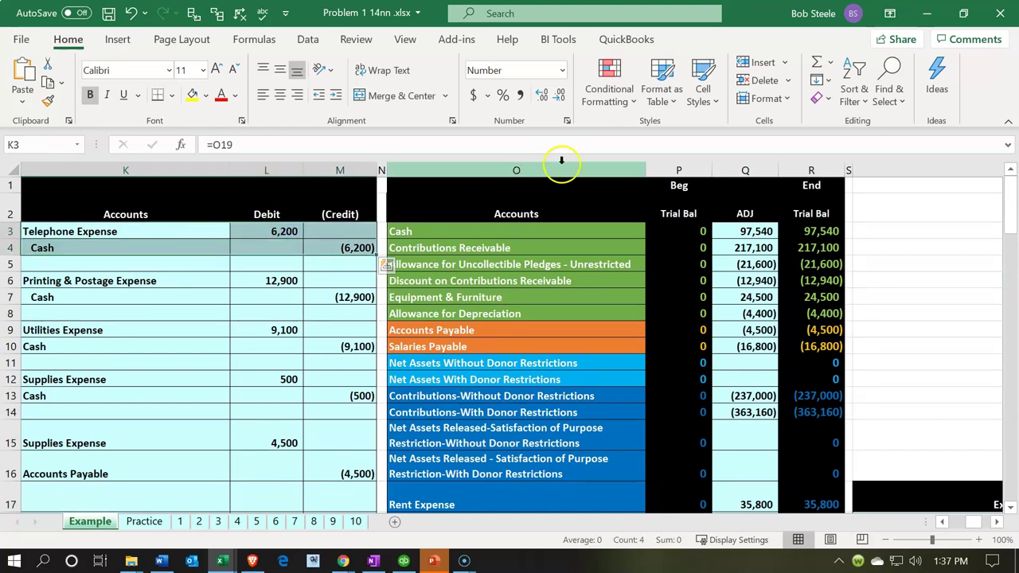
Switch to Xero in the browser and enlarge the Statement of Financial Position page for easier reading
key("alt+Tab")
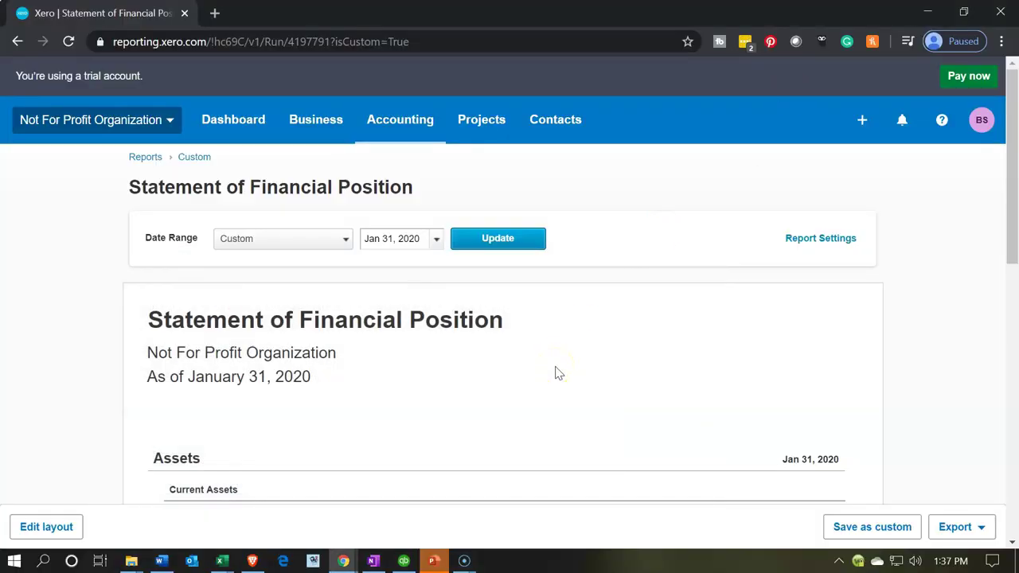
key("ctrl+plus")
key("ctrl+plus")
key("ctrl+plus")
key("ctrl+minus")
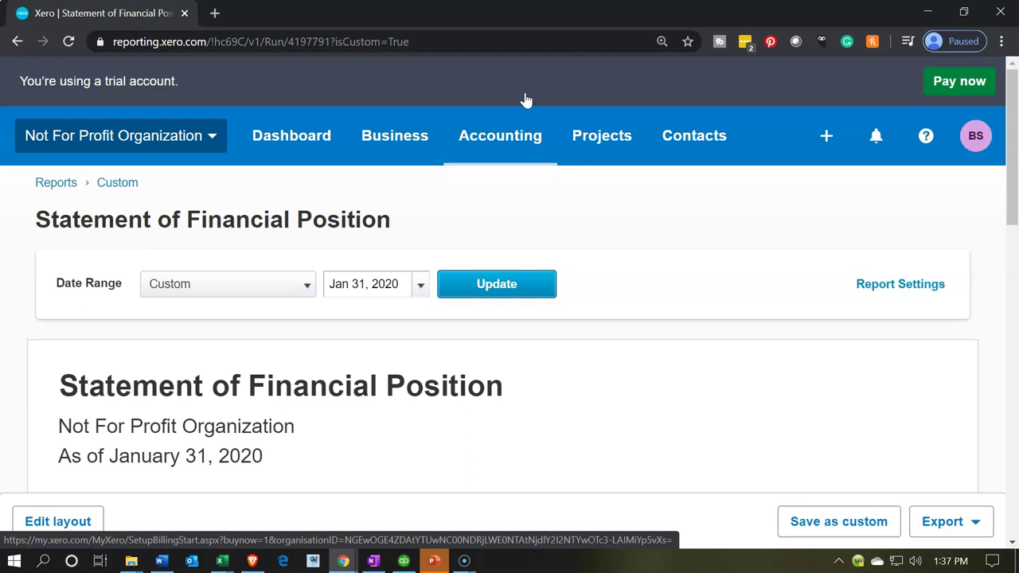
Review the assets part of the Statement of Financial Position, from cash and accounts receivable to fixed assets
scroll(658, 333, "down", 1)
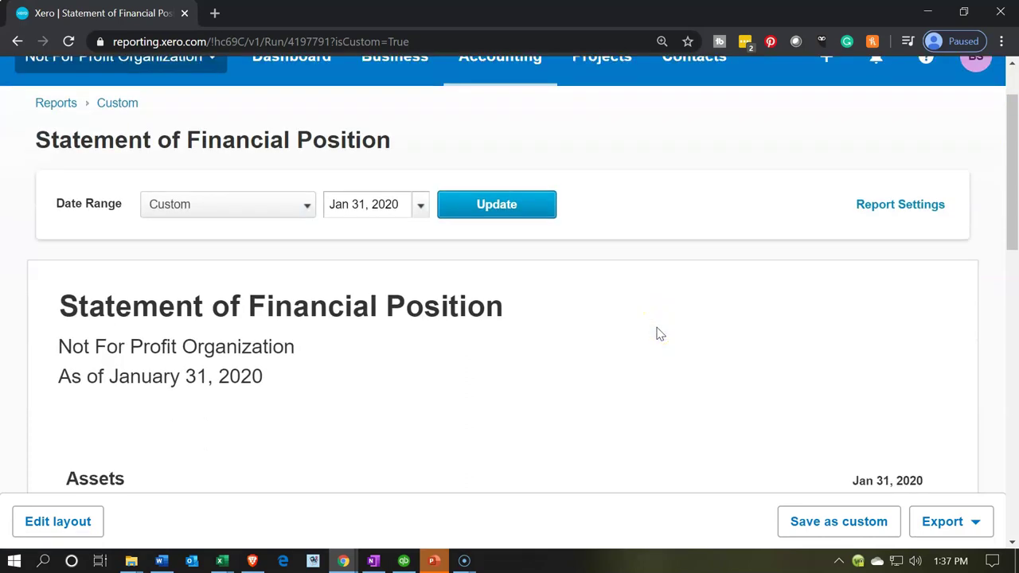
scroll(658, 333, "down", 1)
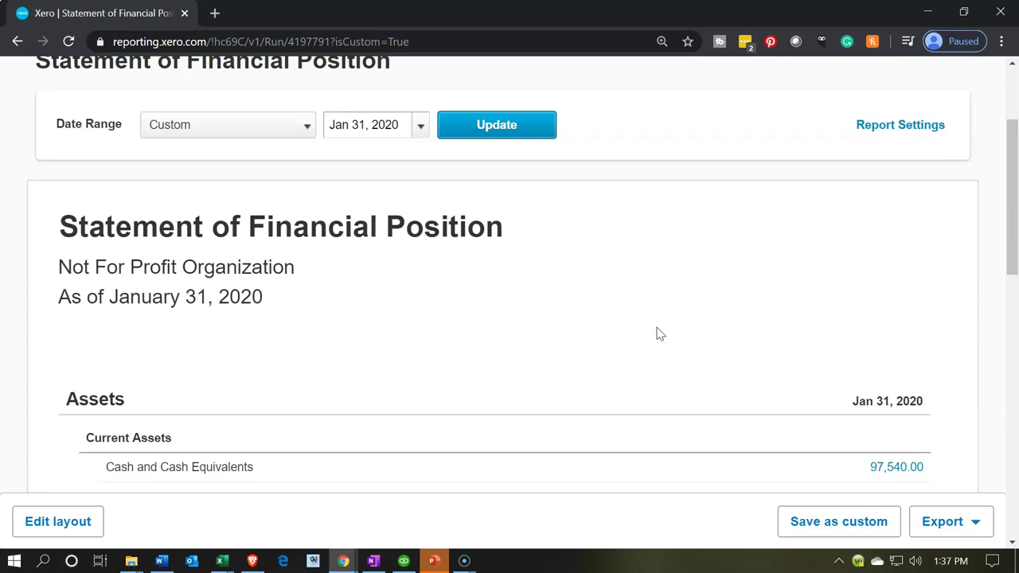
scroll(657, 332, "down", 2)
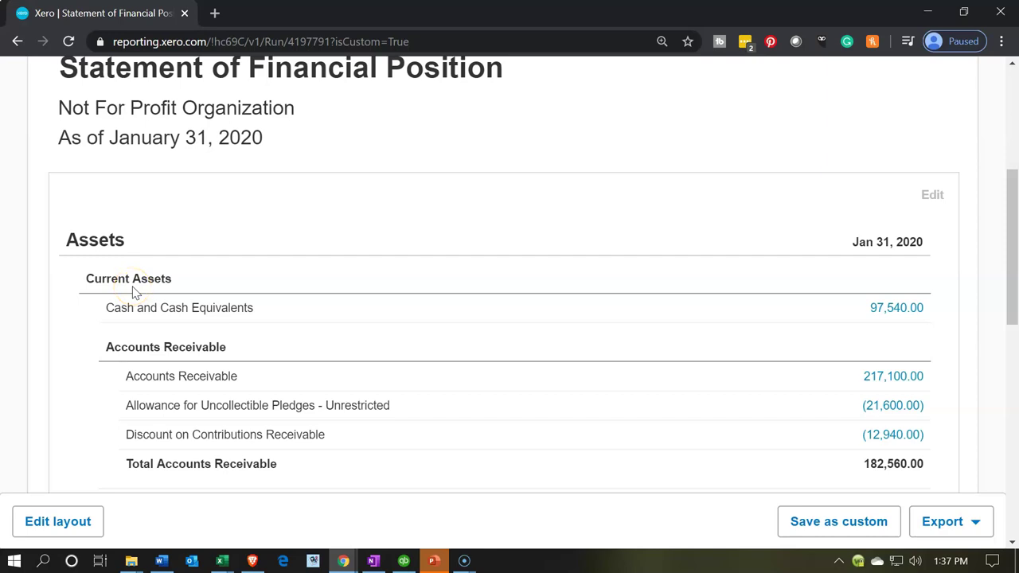
scroll(133, 292, "up", 1)
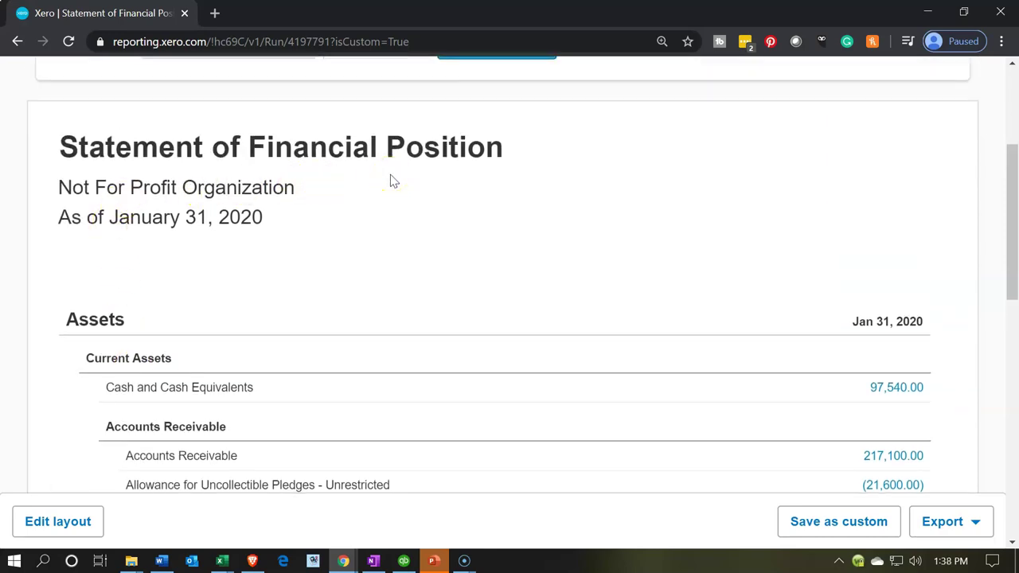
left_click(205, 268)
scroll(185, 314, "down", 2)
scroll(183, 315, "down", 2)
scroll(183, 315, "down", 1)
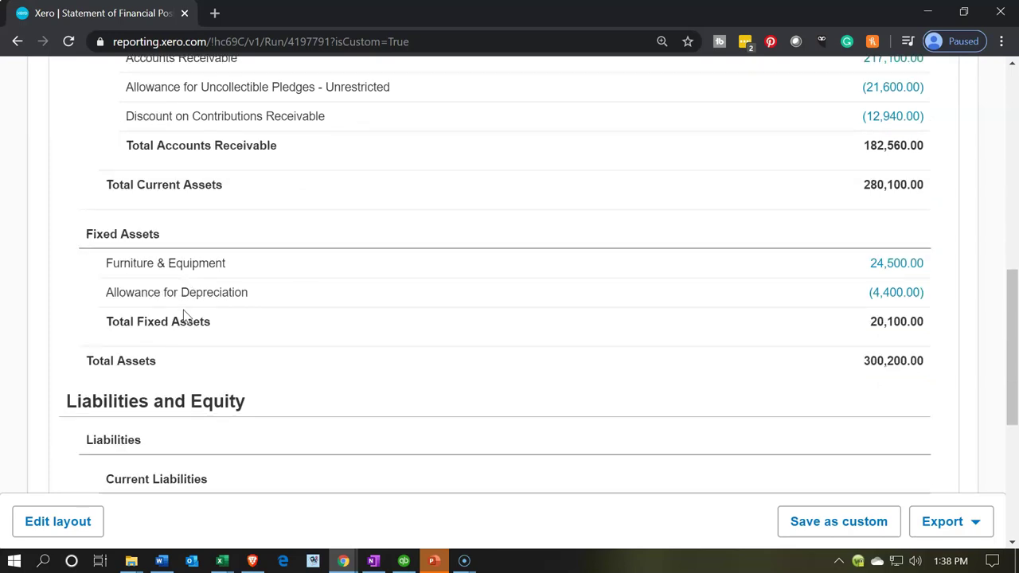
Review the liabilities and the unrestricted and restricted net assets, and return to the report's heading
scroll(183, 315, "down", 1)
left_click(183, 323)
scroll(183, 322, "down", 3)
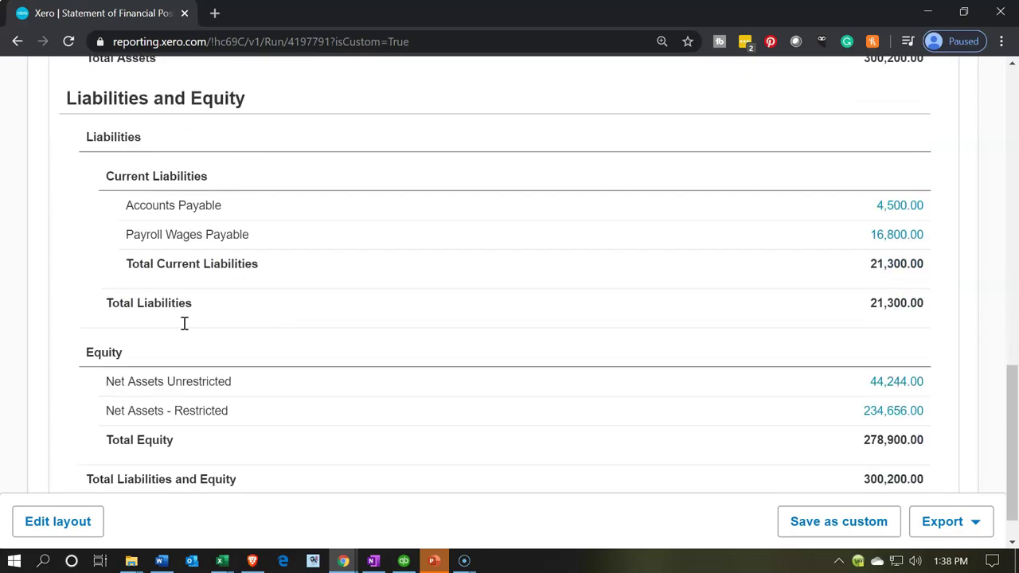
left_click(171, 346)
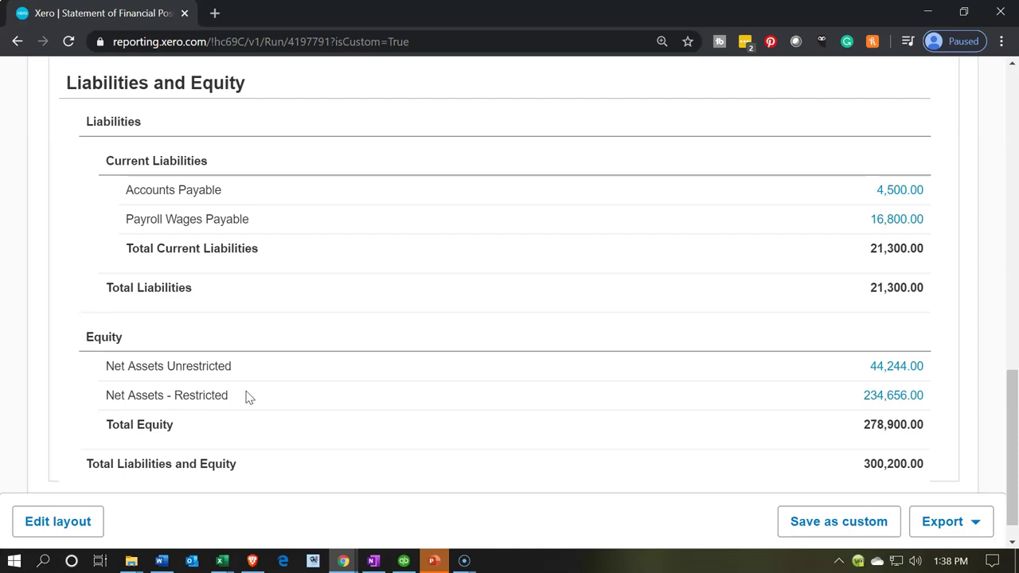
scroll(247, 396, "up", 10)
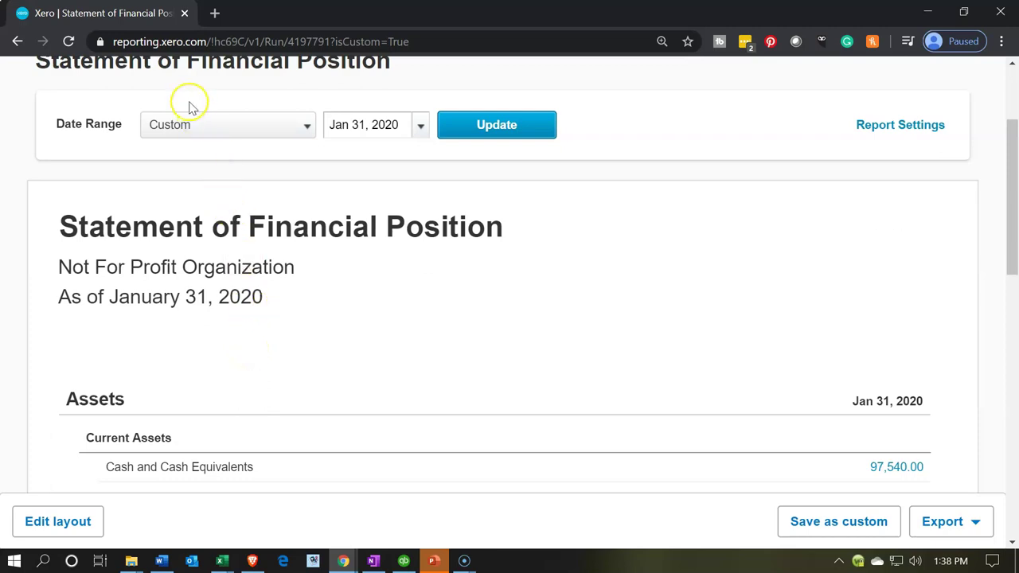
Duplicate the browser tab that holds the Statement of Financial Position report
right_click(156, 14)
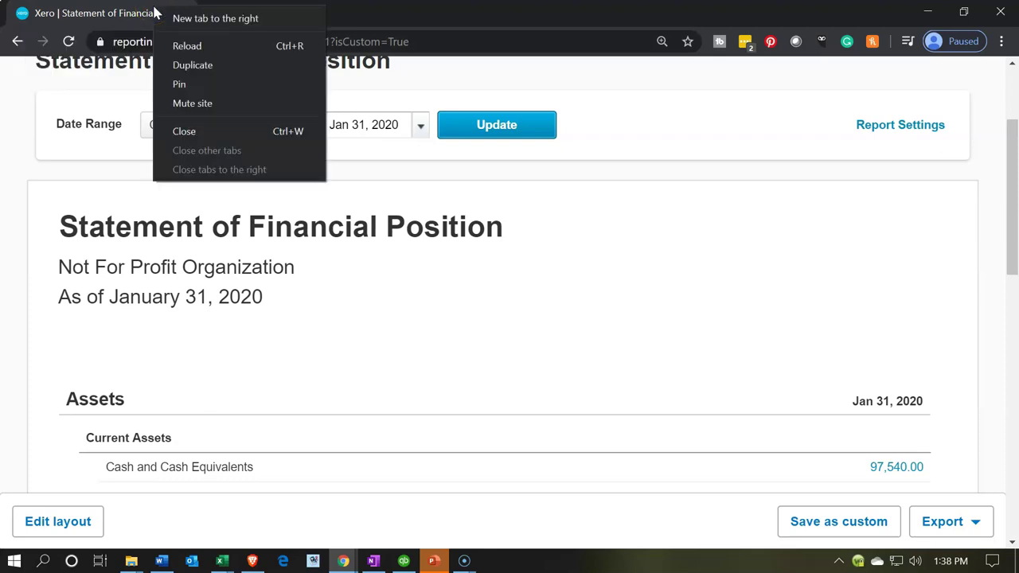
left_click(132, 13)
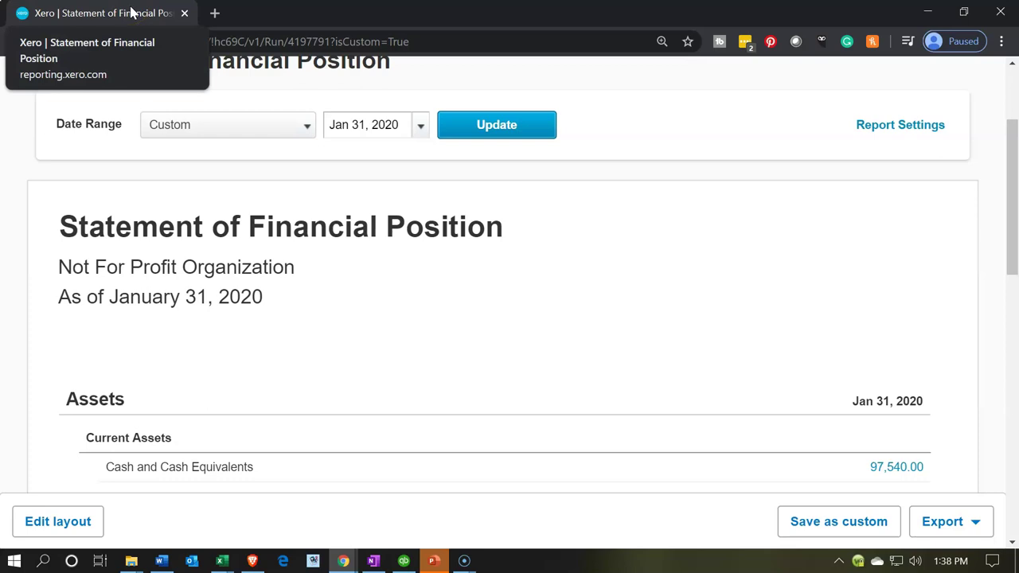
left_click(131, 12)
right_click(118, 14)
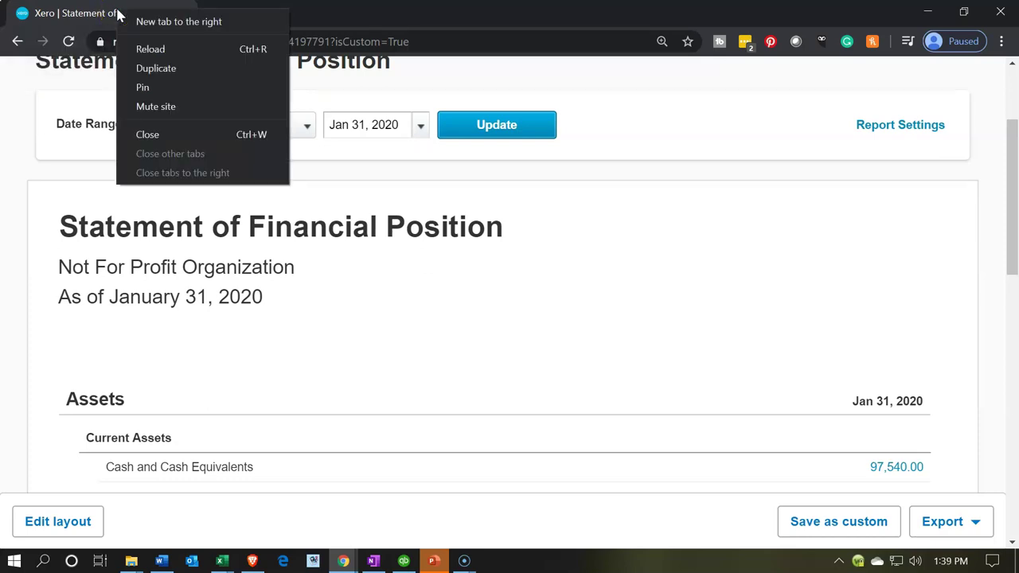
left_click(195, 73)
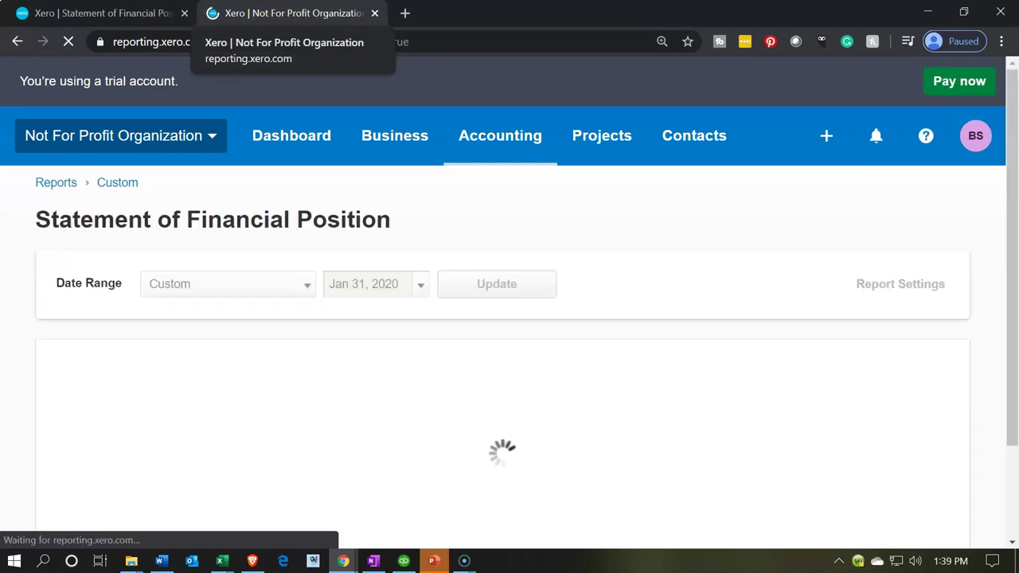
Return to the original browser tab and bring up the organization's list of custom reports
left_click(113, 11)
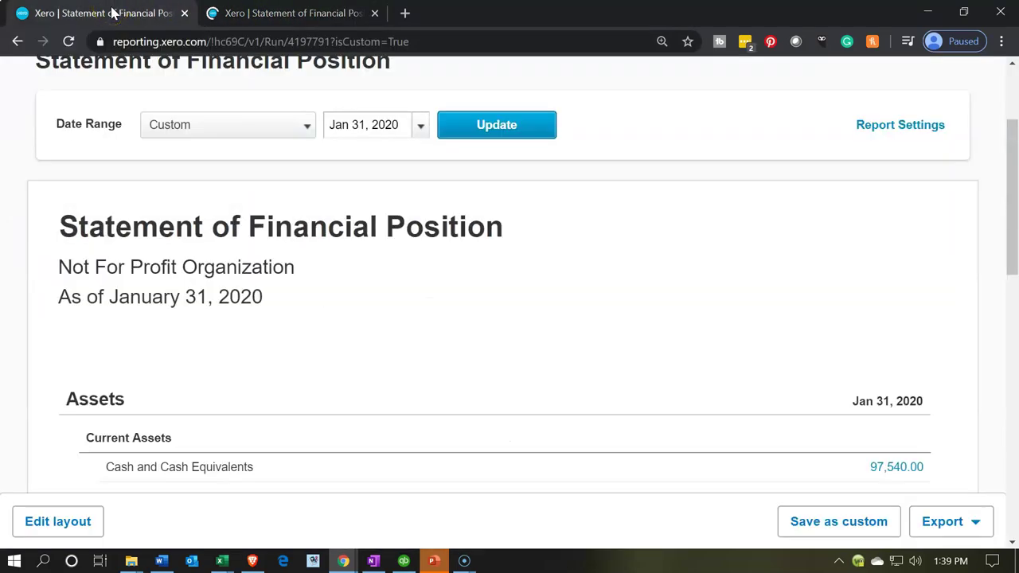
scroll(292, 278, "up", 2)
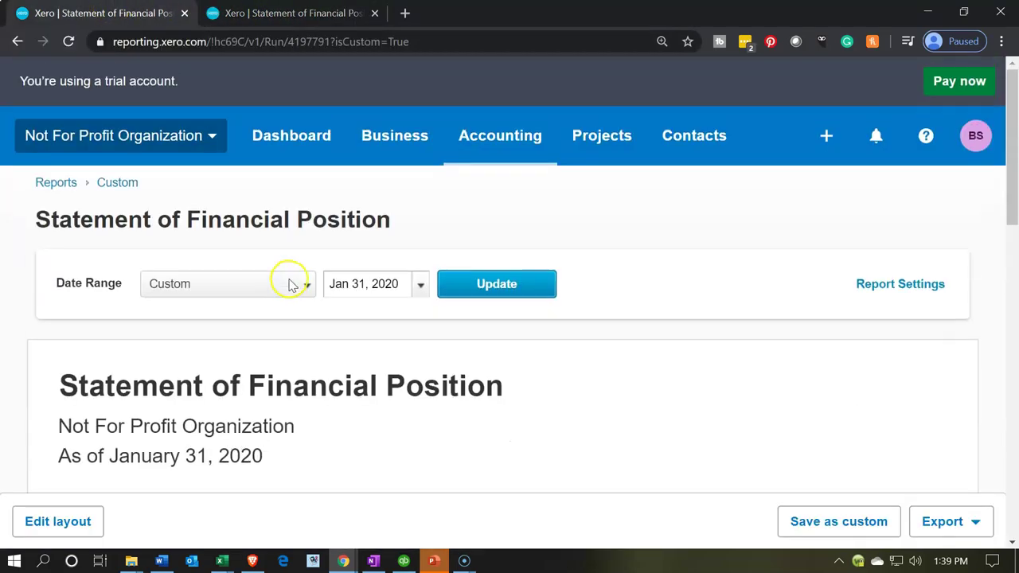
left_click(494, 141)
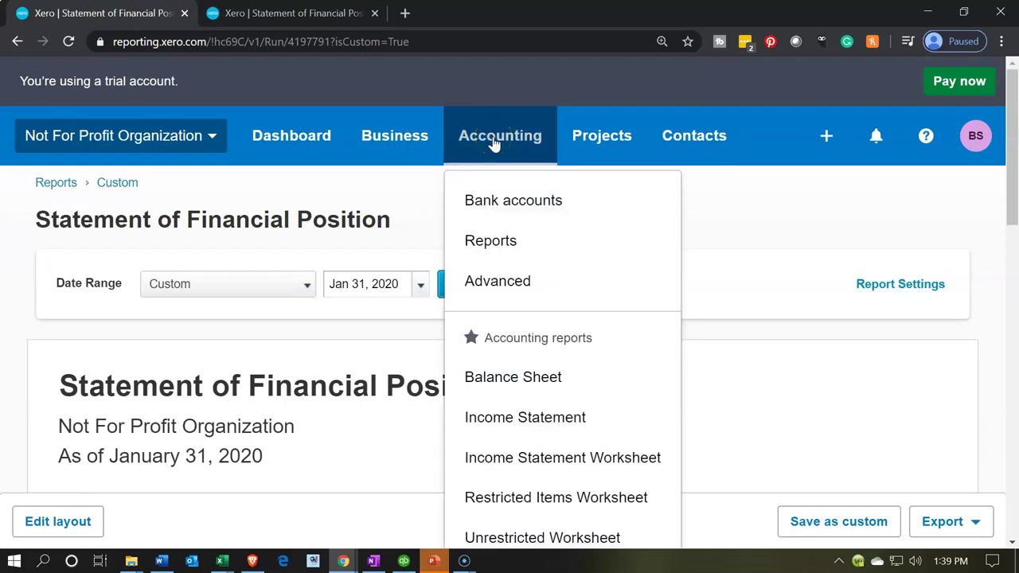
left_click(506, 247)
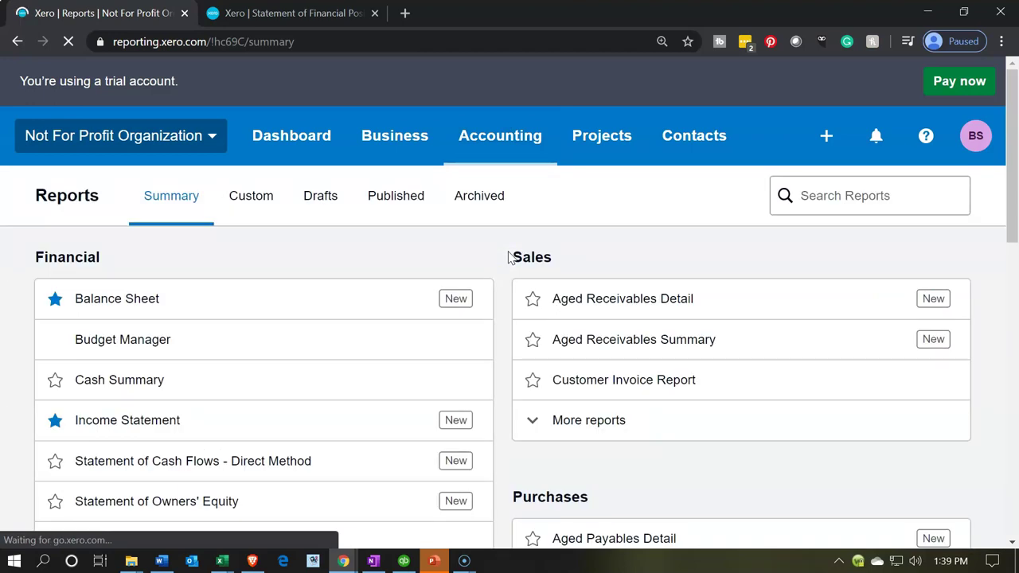
left_click(261, 199)
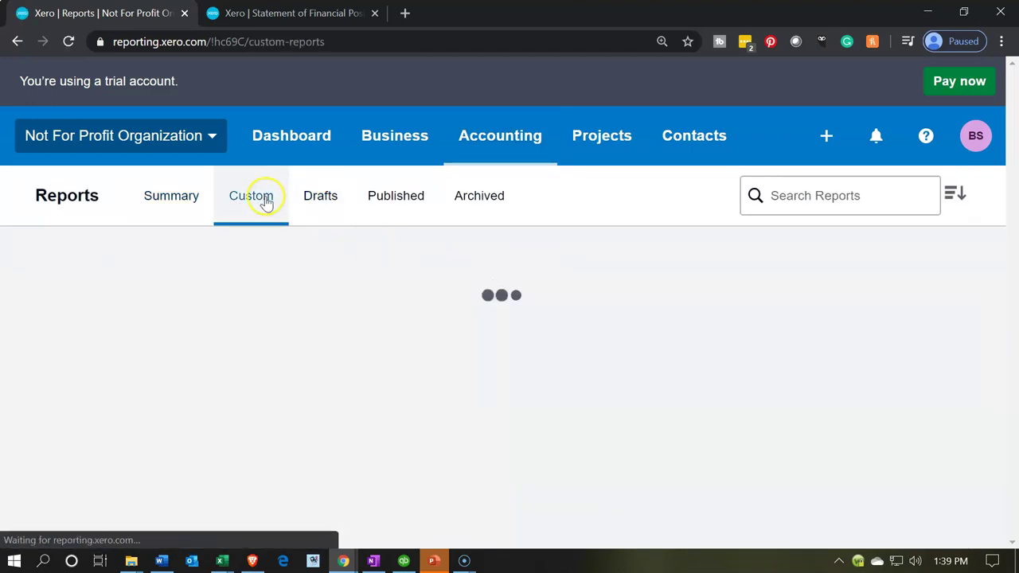
Look over the custom and favorite accounting reports, and open the custom Statement of Activities report
scroll(275, 304, "down", 1)
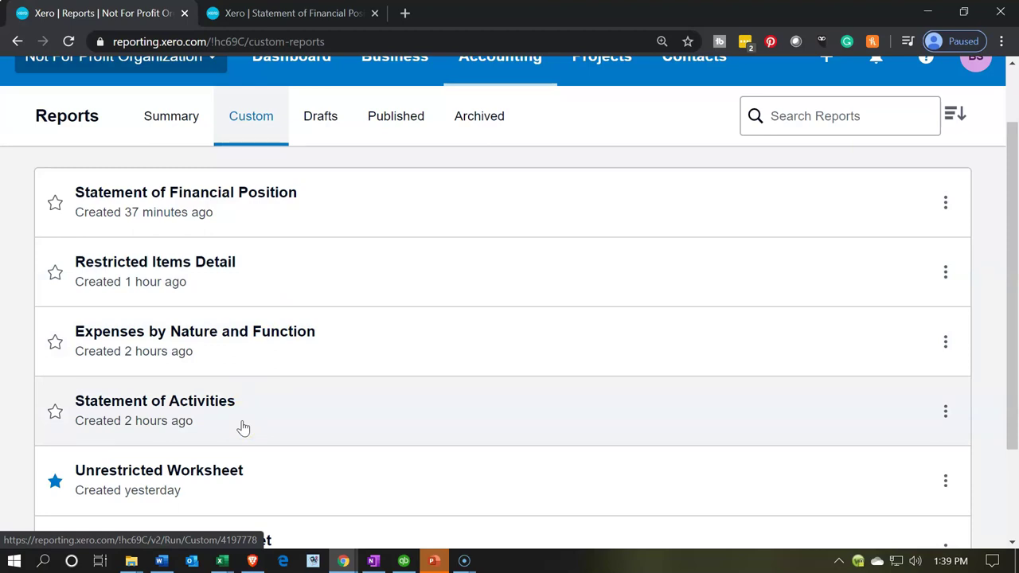
scroll(248, 398, "up", 1)
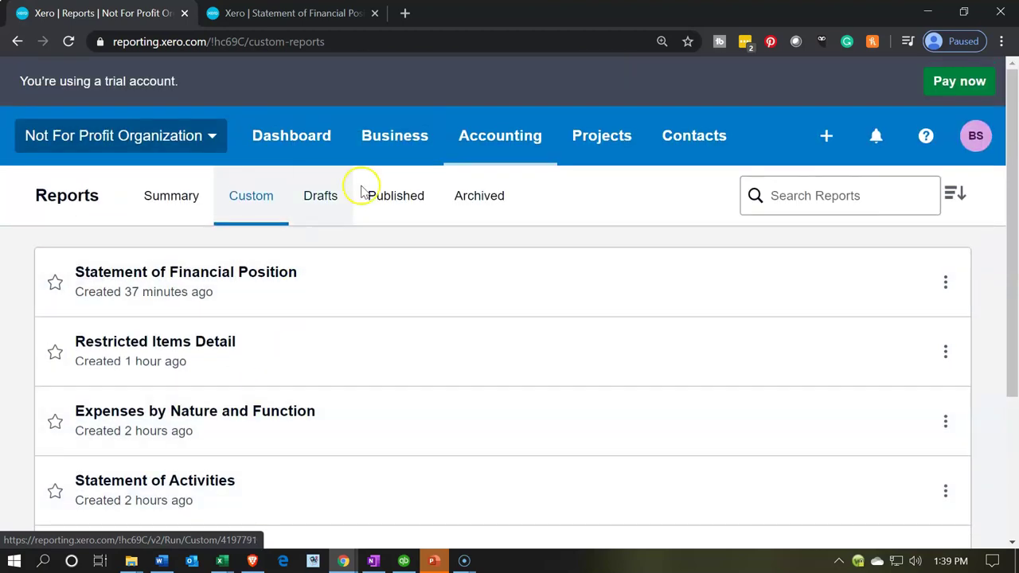
left_click(403, 131)
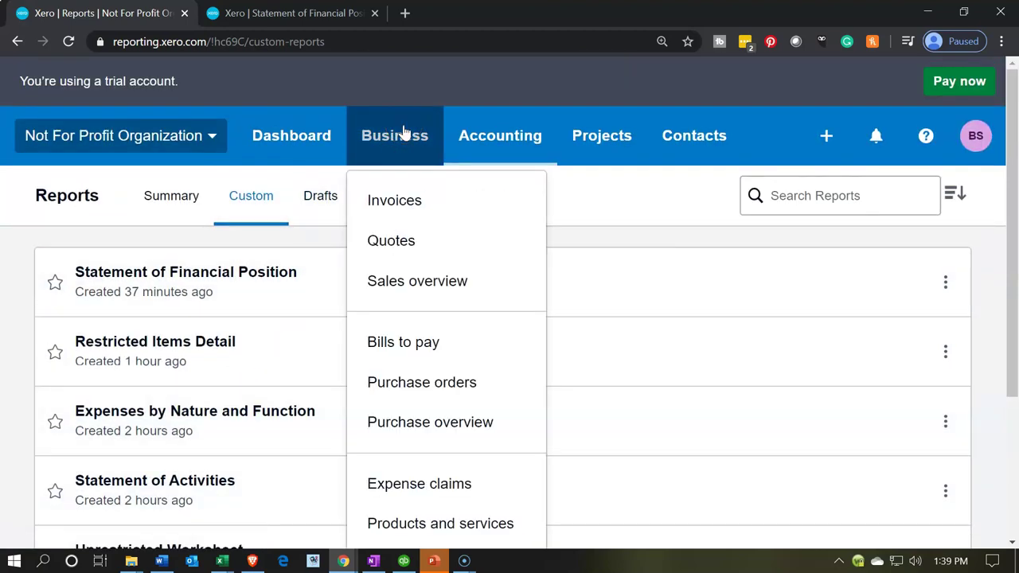
left_click(501, 134)
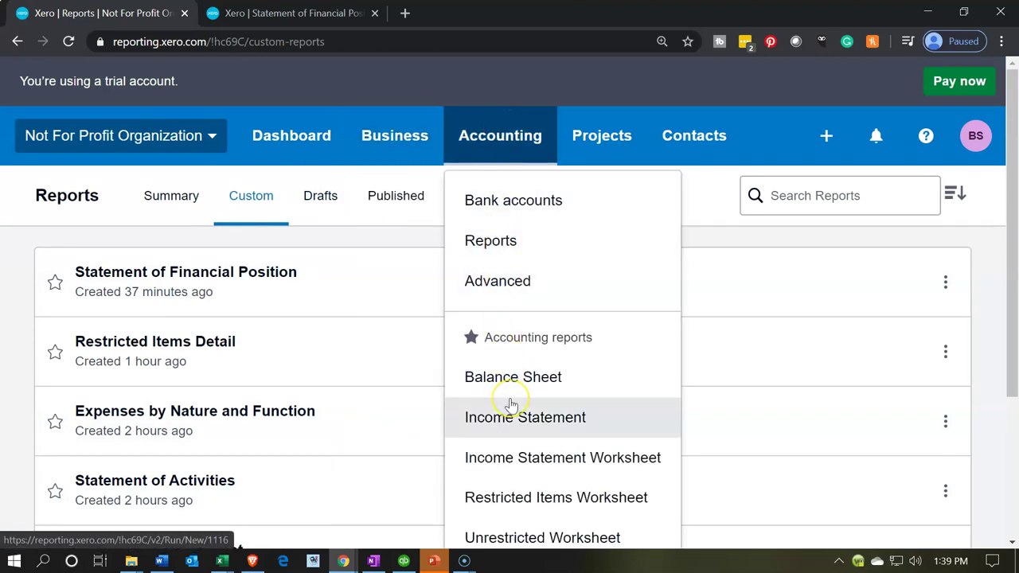
left_click(7, 414)
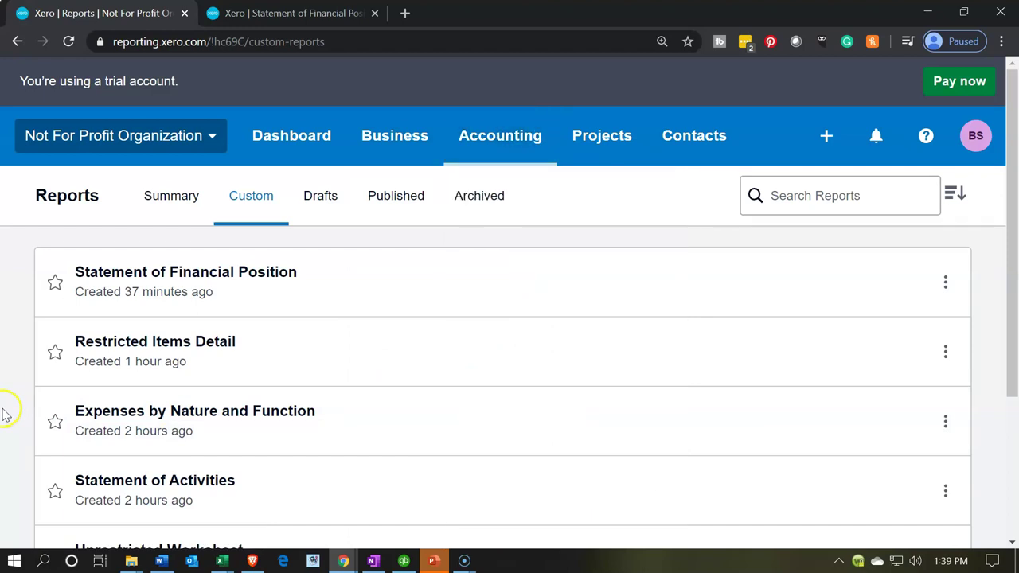
scroll(7, 415, "down", 1)
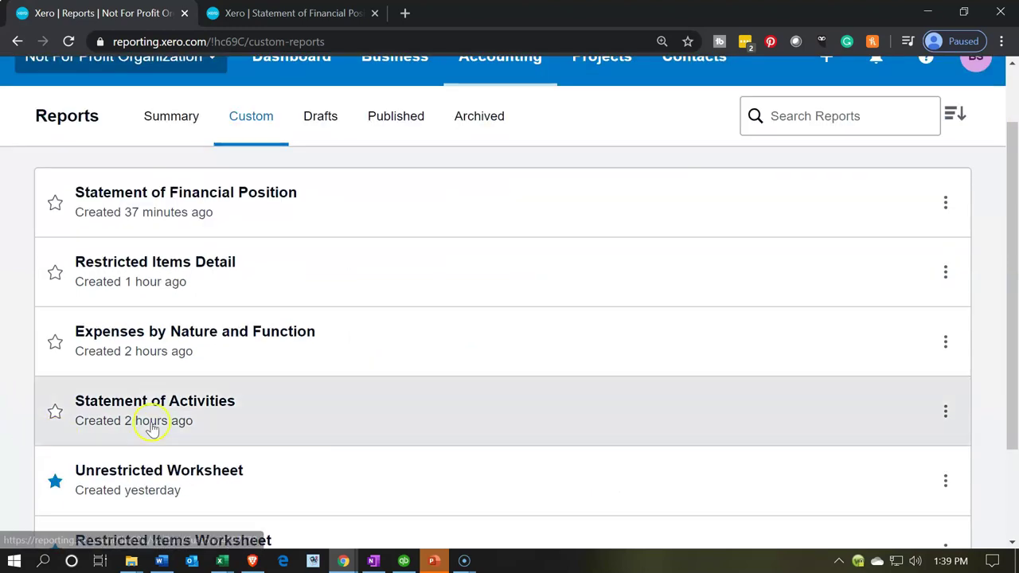
left_click(153, 428)
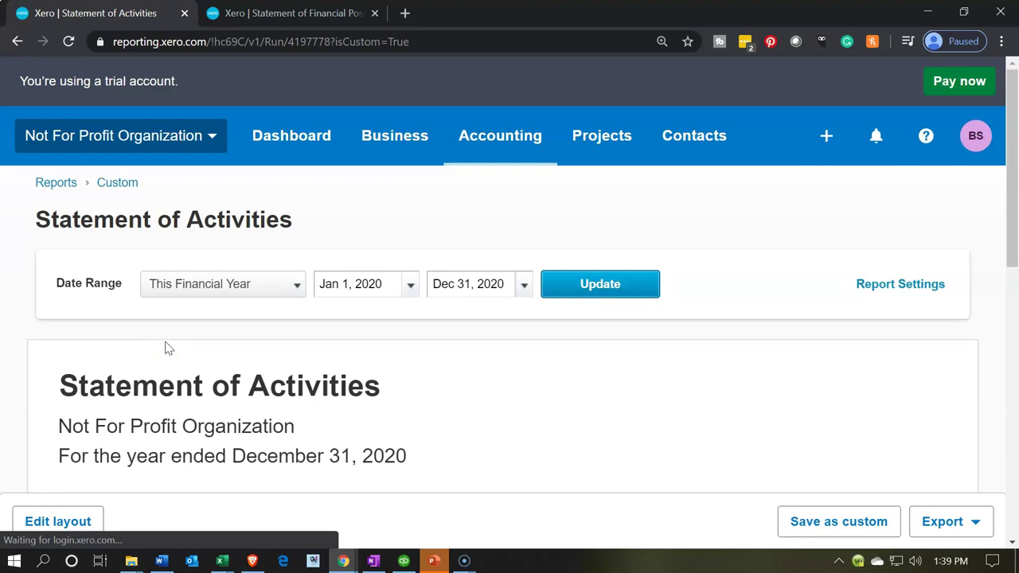
Review the Statement of Activities' reporting period, income lines, first operating expenses, and unrestricted, restricted and total columns
scroll(168, 347, "down", 2)
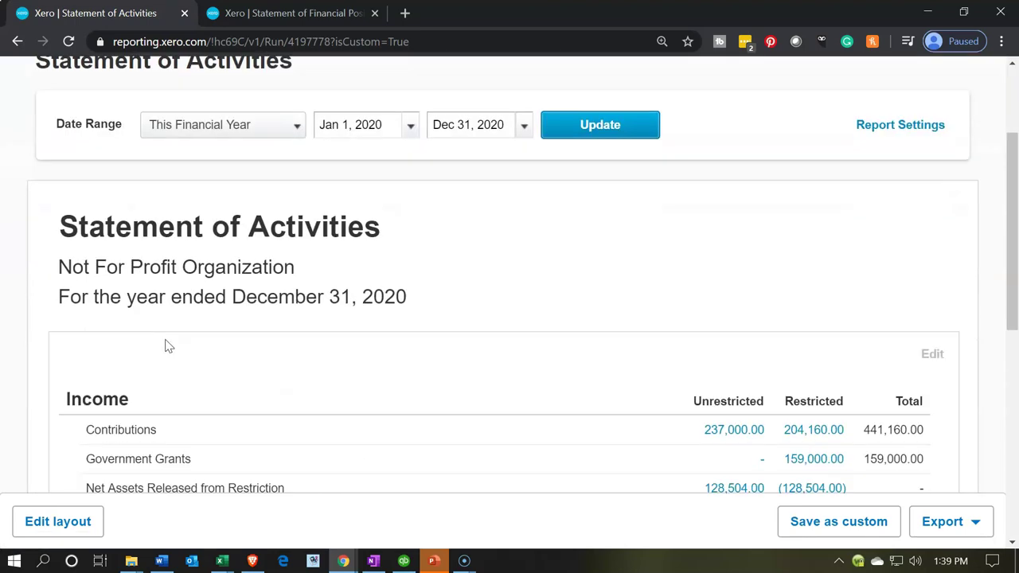
scroll(168, 346, "down", 1)
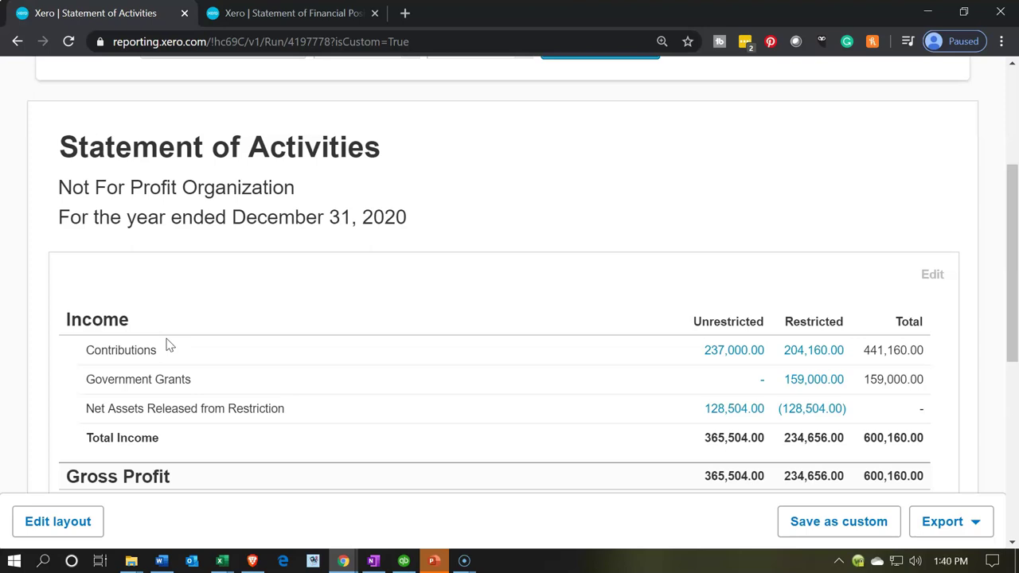
left_click(213, 229)
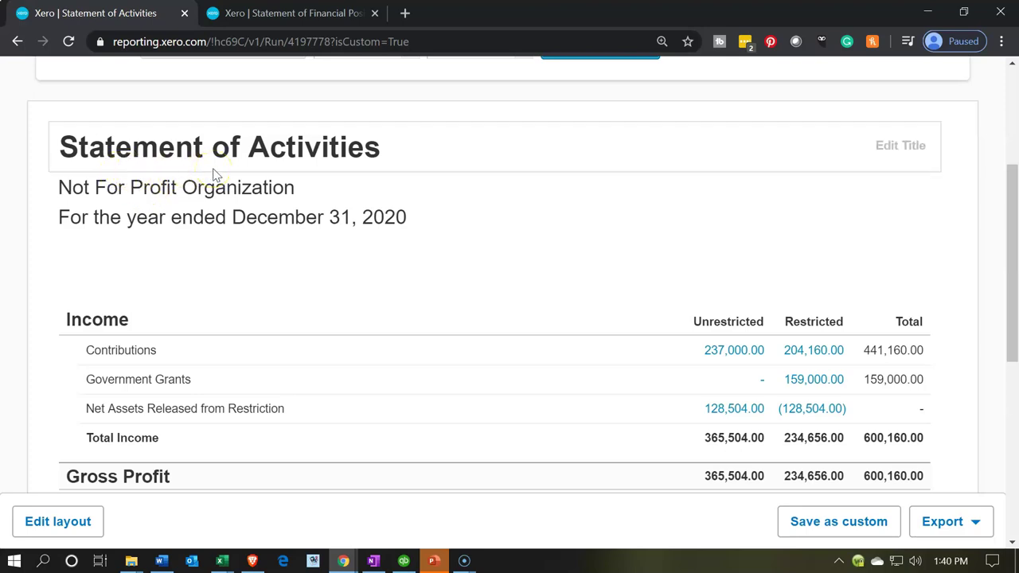
scroll(214, 174, "down", 2)
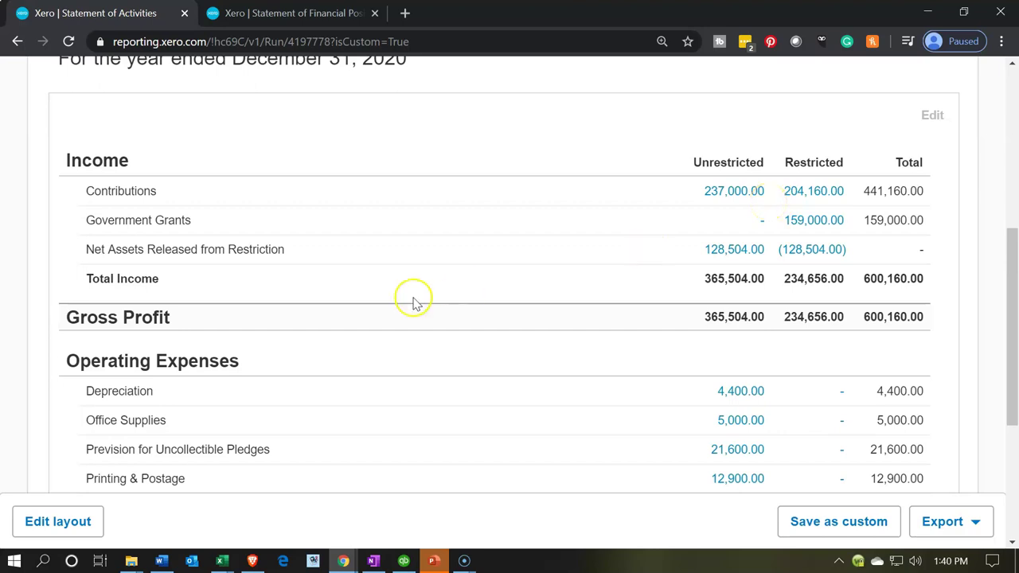
scroll(377, 344, "up", 3)
scroll(378, 344, "up", 1)
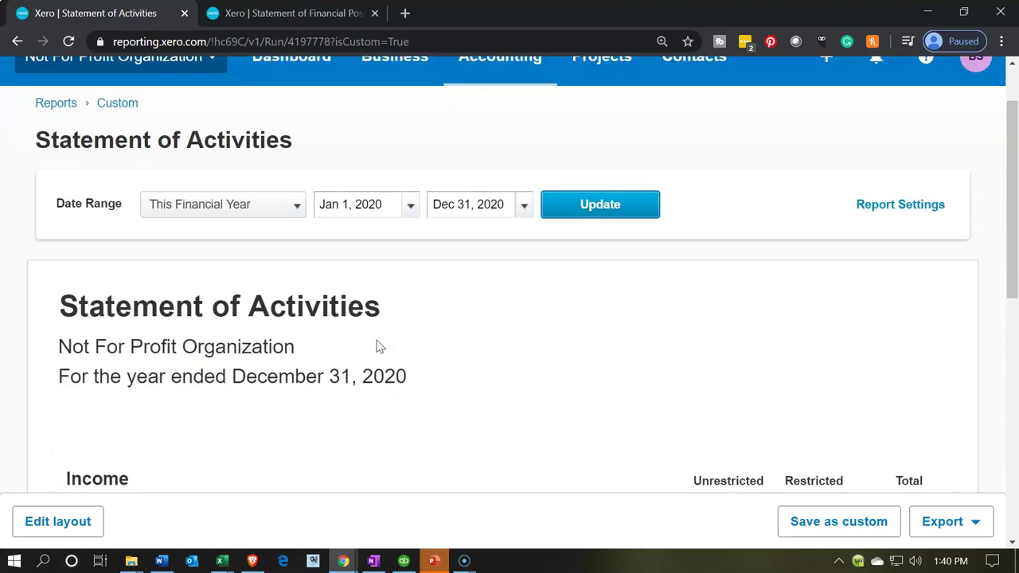
scroll(377, 344, "up", 1)
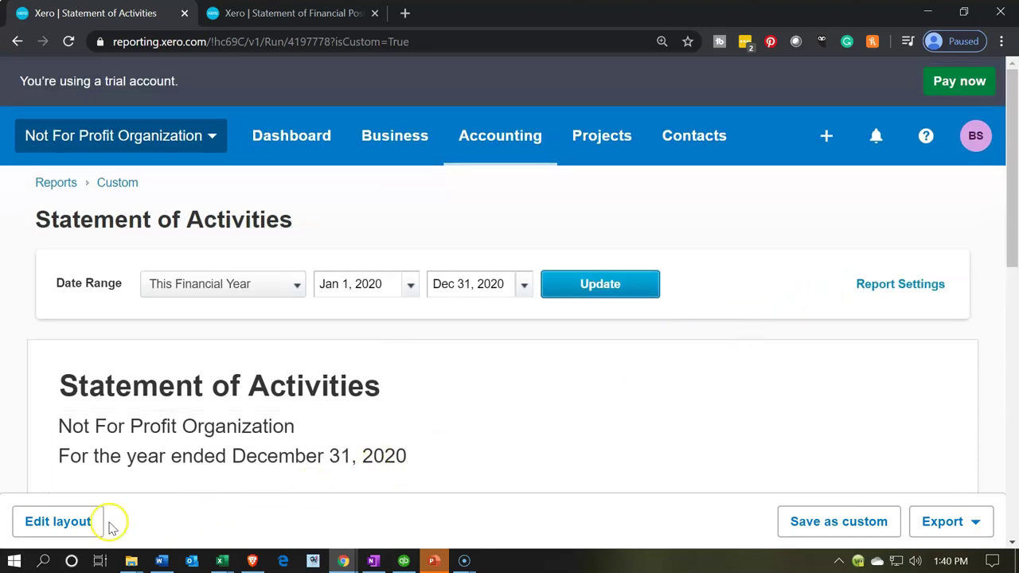
scroll(437, 424, "down", 4)
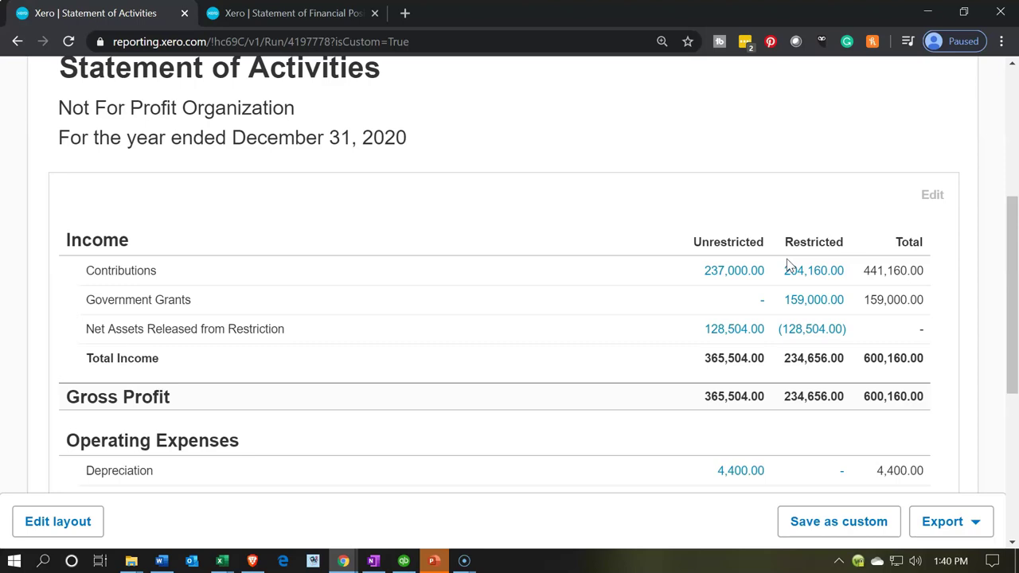
Examine the Statement of Activities' income, operating expenses and net income across the unrestricted, restricted and total columns
scroll(788, 264, "down", 1)
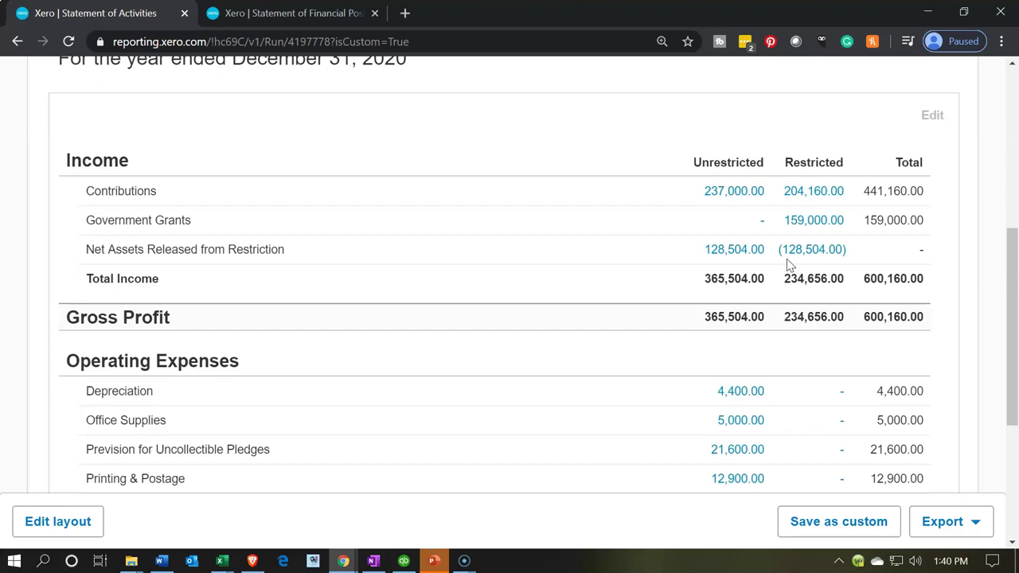
scroll(787, 265, "down", 2)
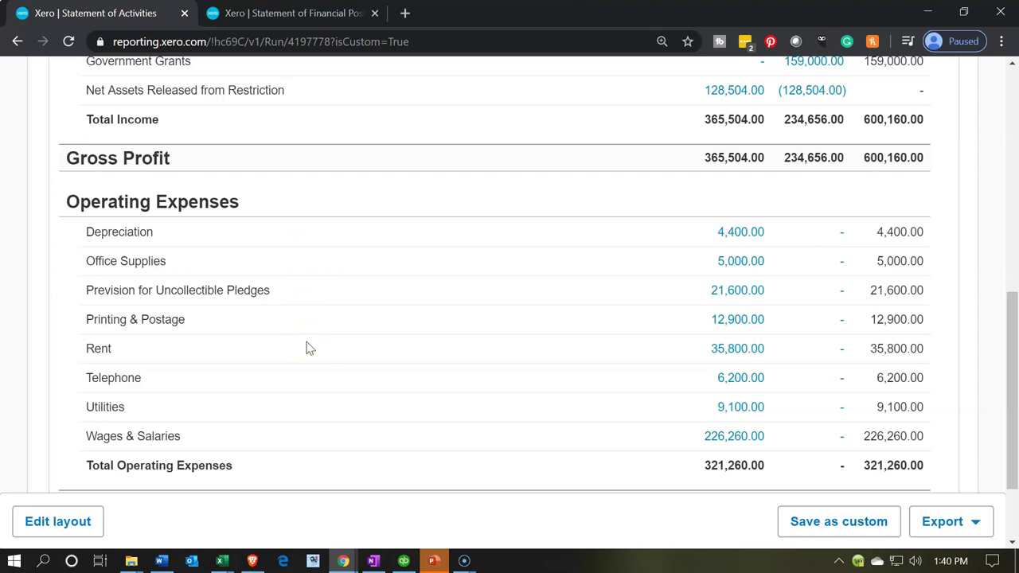
left_click(284, 417)
scroll(278, 431, "up", 2)
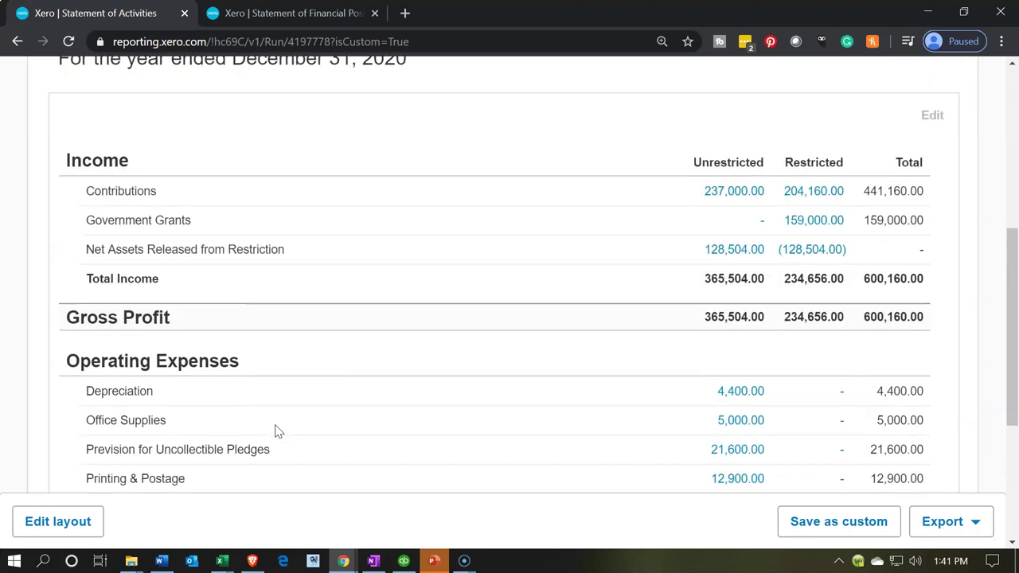
left_click(717, 192)
scroll(714, 189, "up", 1)
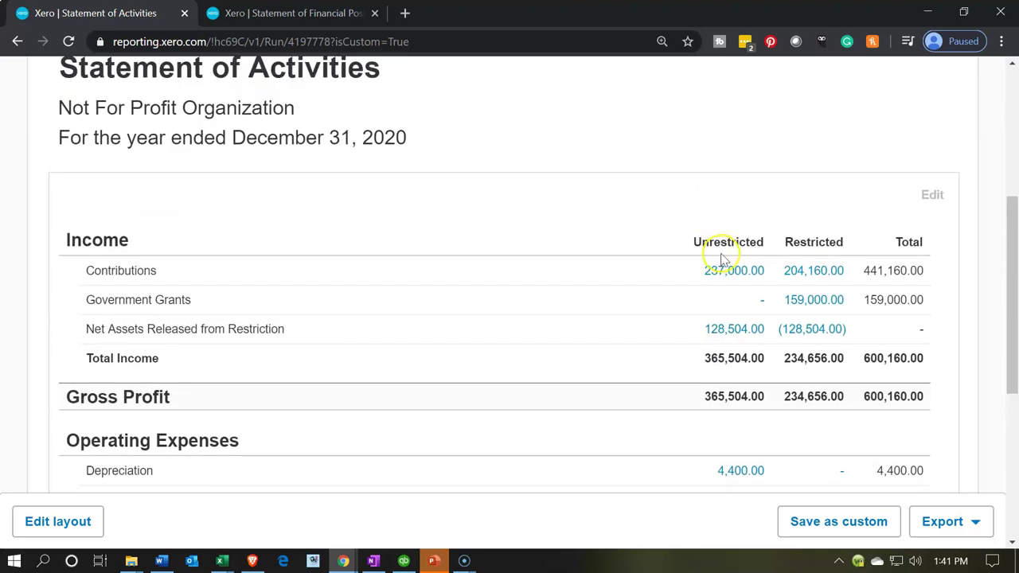
scroll(724, 257, "down", 2)
scroll(723, 259, "down", 3)
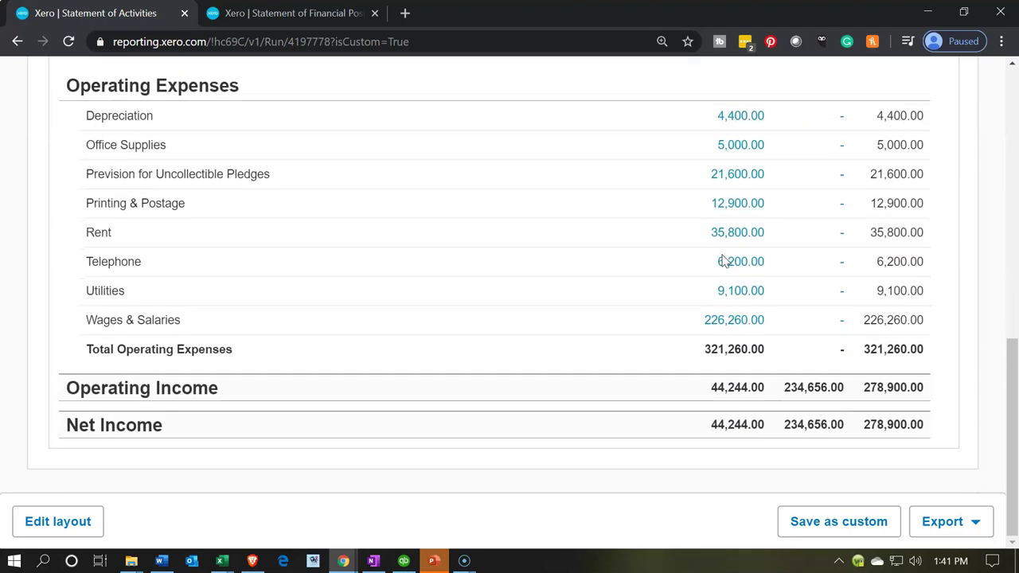
scroll(724, 261, "up", 1)
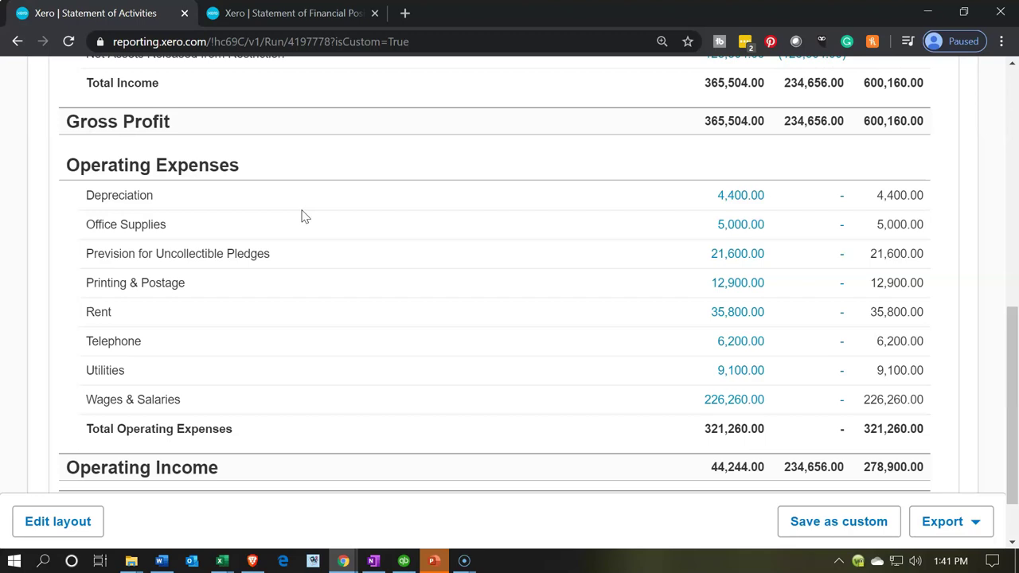
scroll(303, 215, "up", 2)
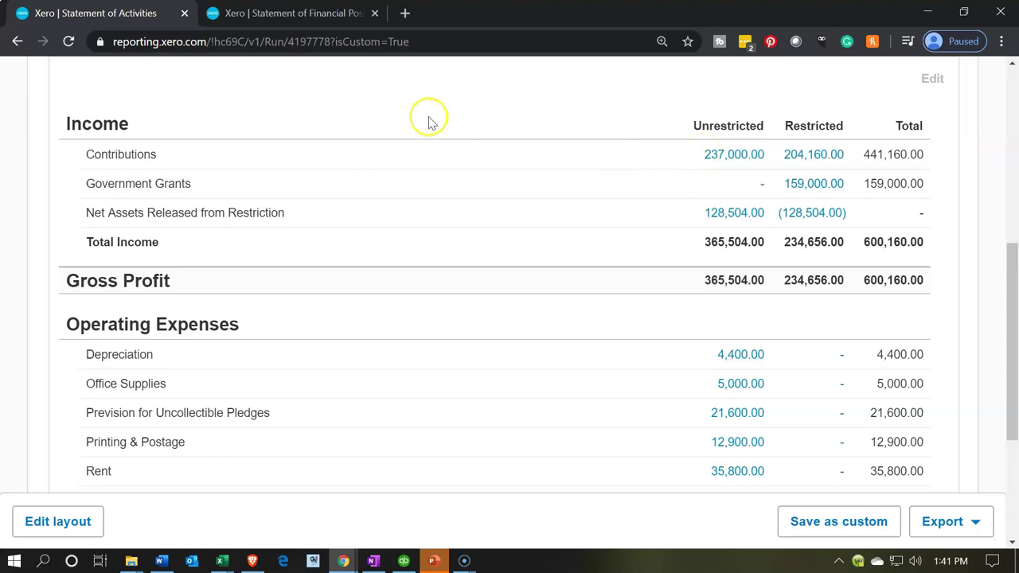
Duplicate the browser tab holding the Statement of Activities report and return to the original tab
right_click(129, 14)
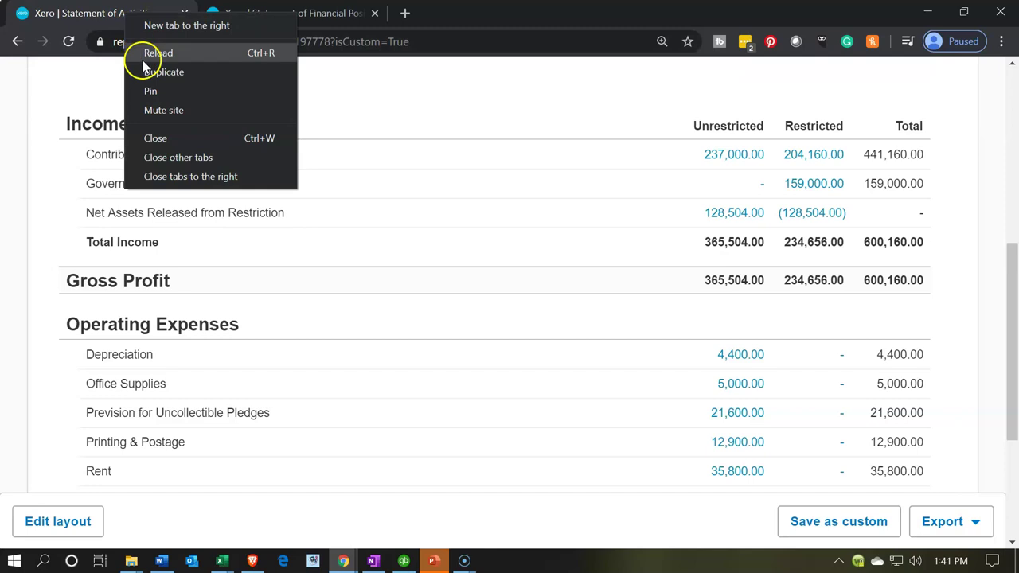
key("Escape")
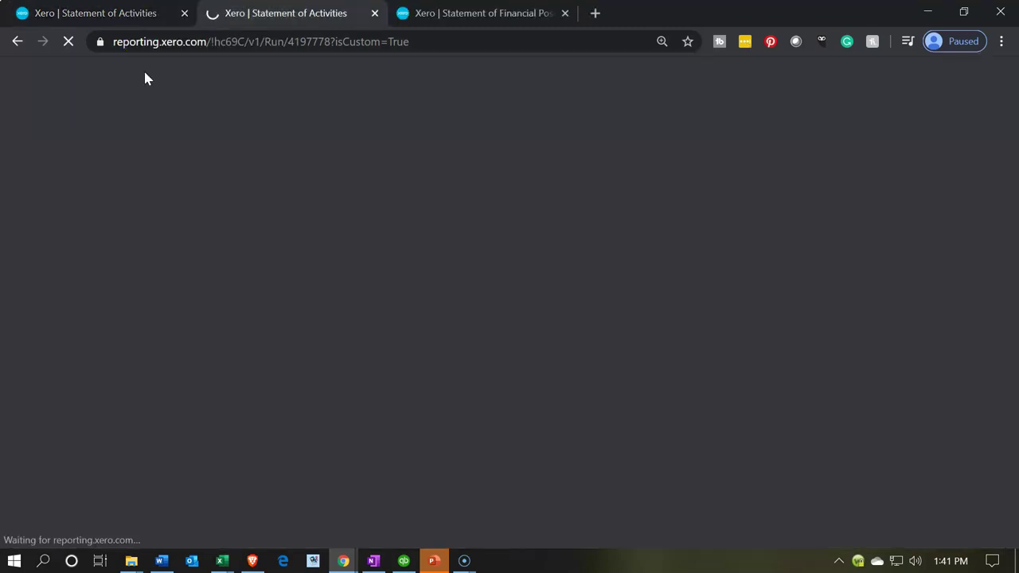
left_click(129, 14)
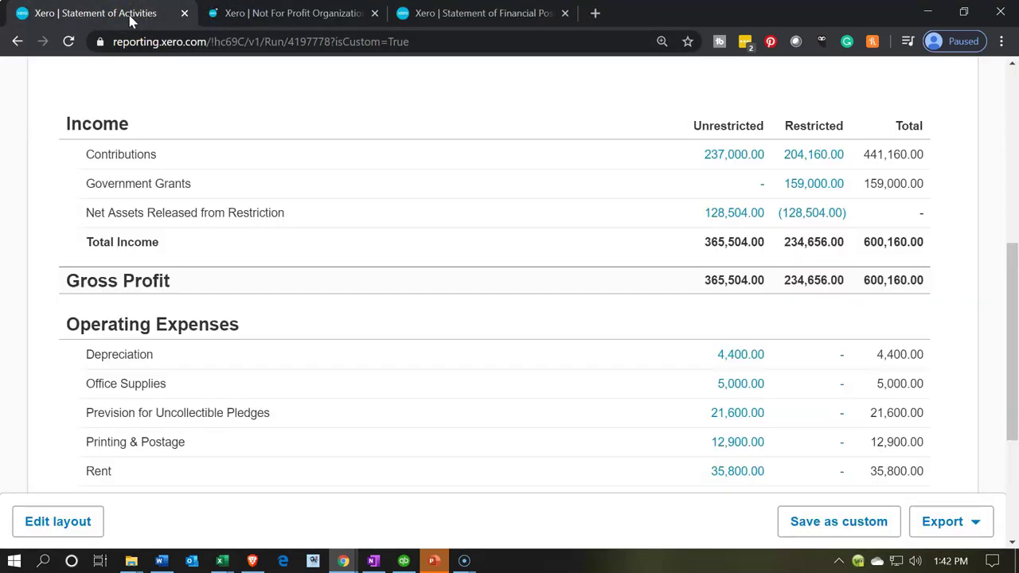
Open the custom Expenses by Nature and Function report and review its operating expenses by program, admin and fundraising columns
scroll(318, 199, "up", 5)
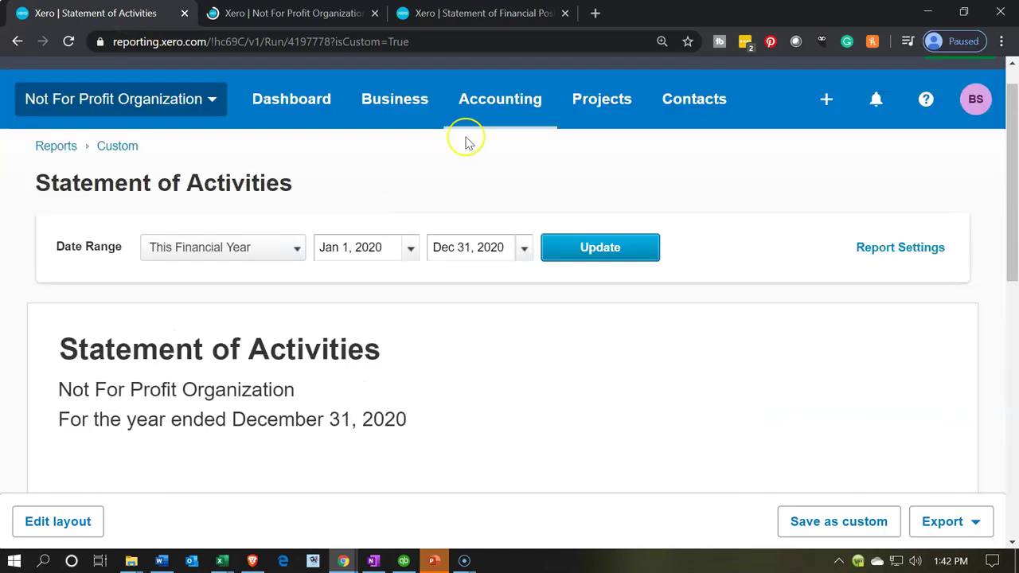
left_click(478, 107)
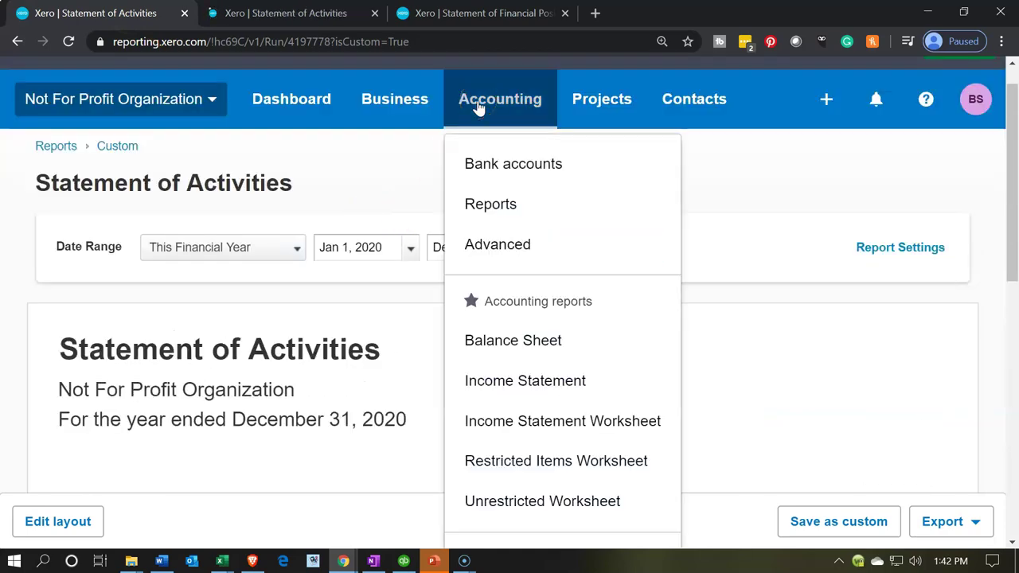
left_click(491, 205)
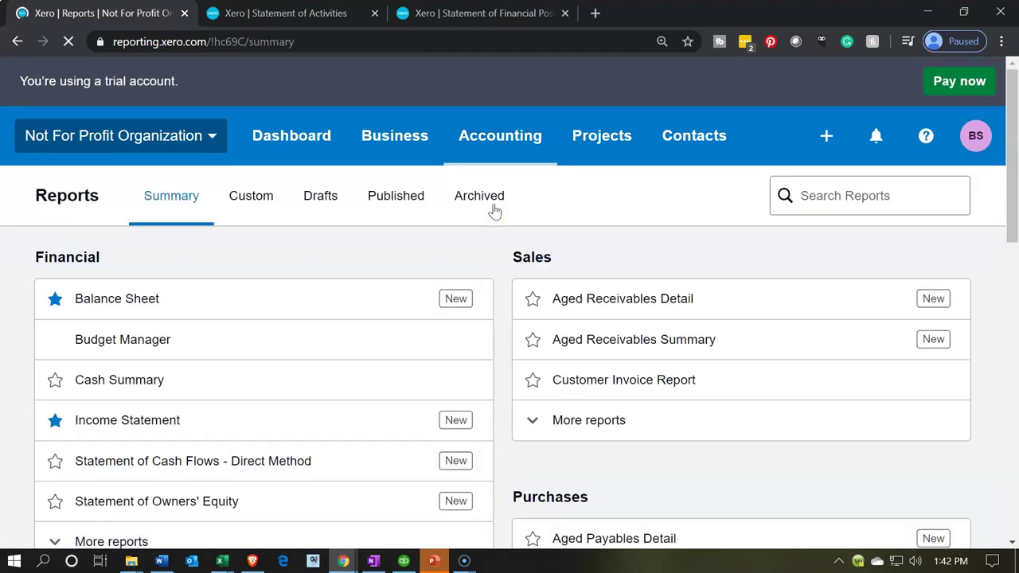
left_click(269, 211)
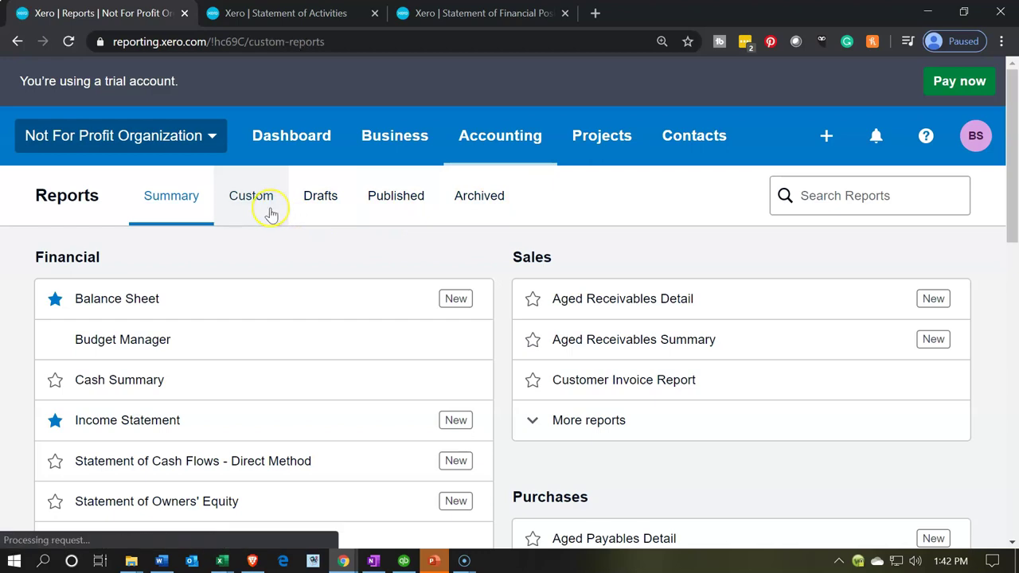
scroll(413, 373, "down", 2)
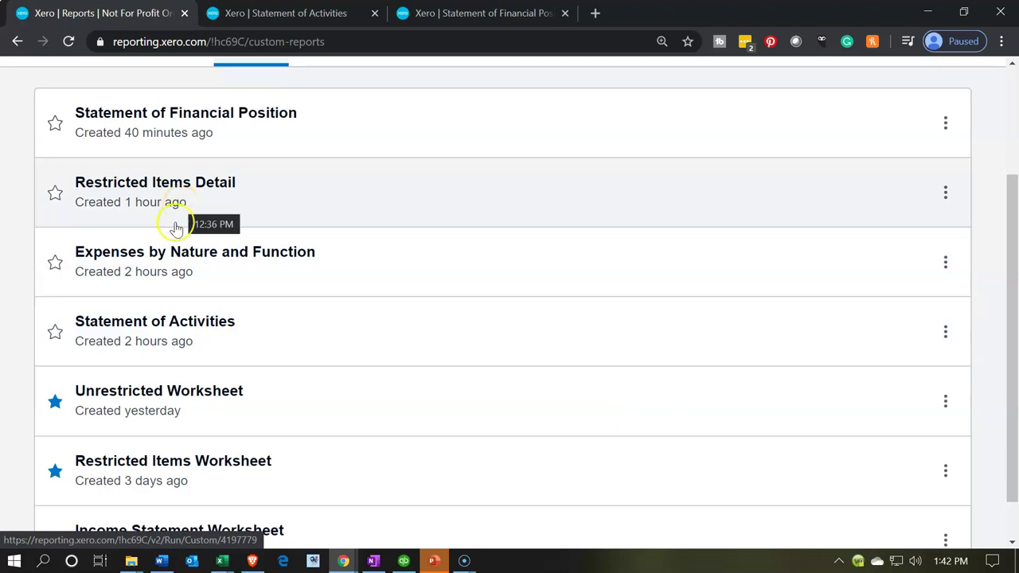
left_click(150, 261)
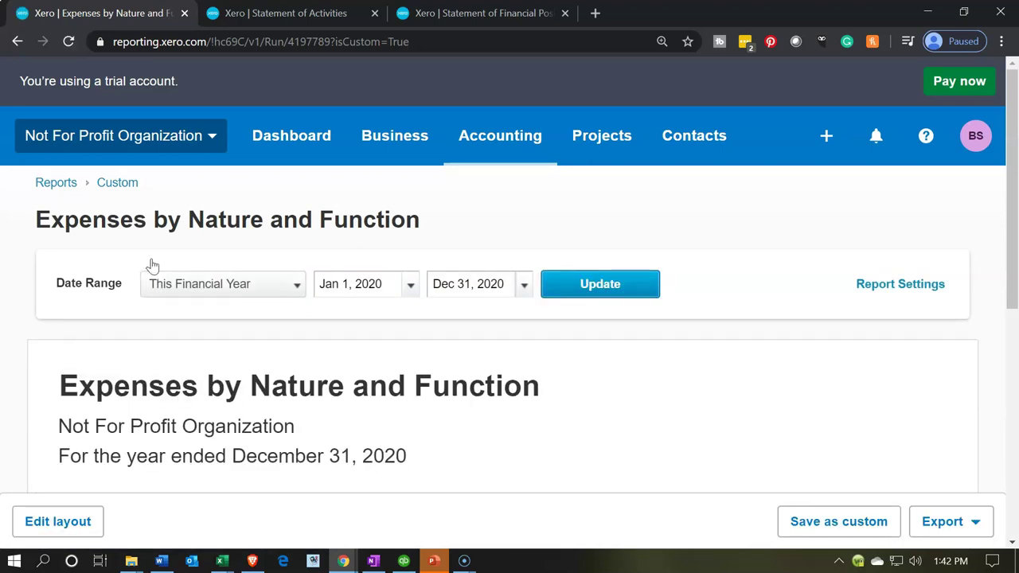
scroll(152, 266, "down", 1)
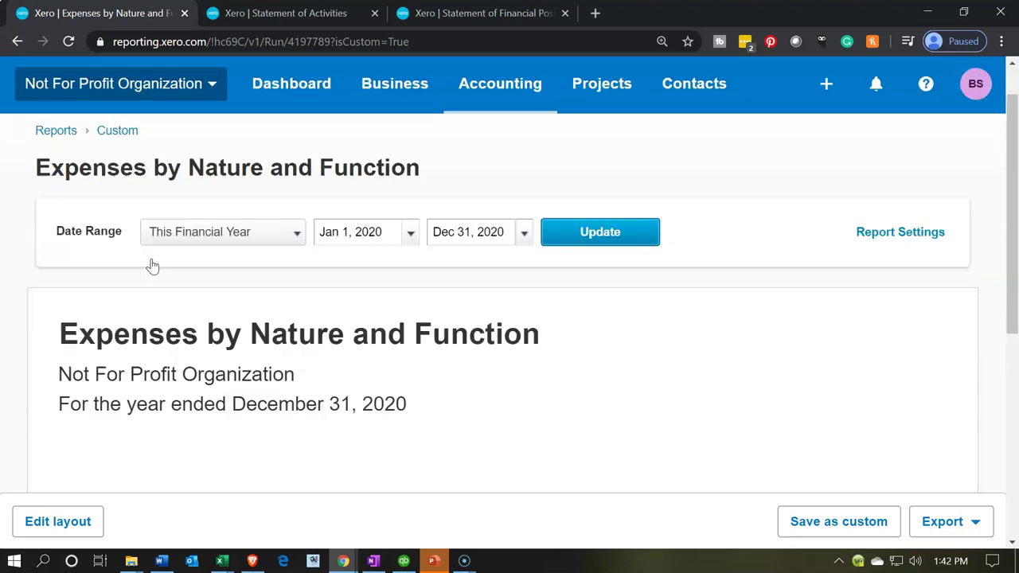
scroll(153, 266, "down", 2)
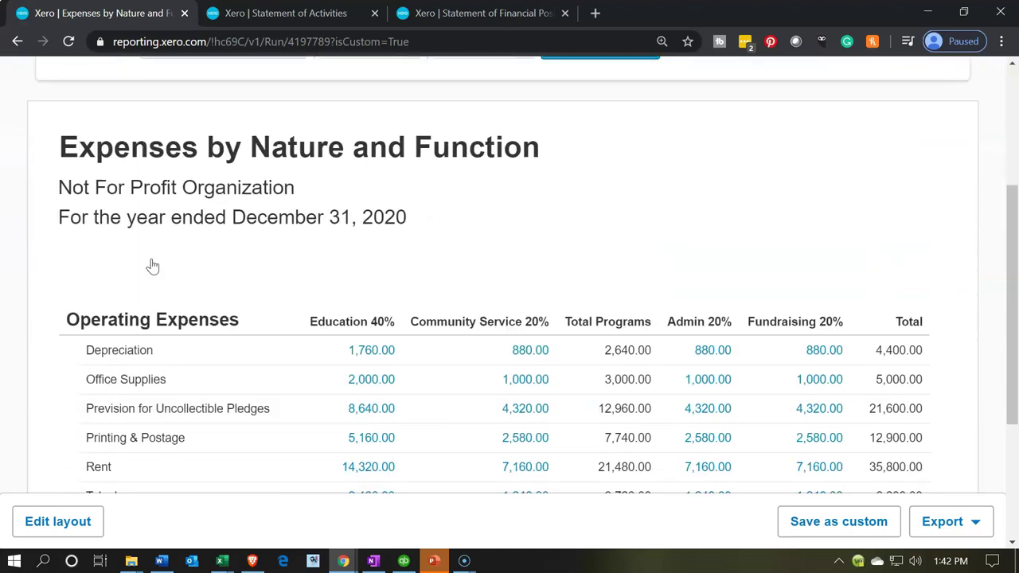
scroll(153, 266, "down", 1)
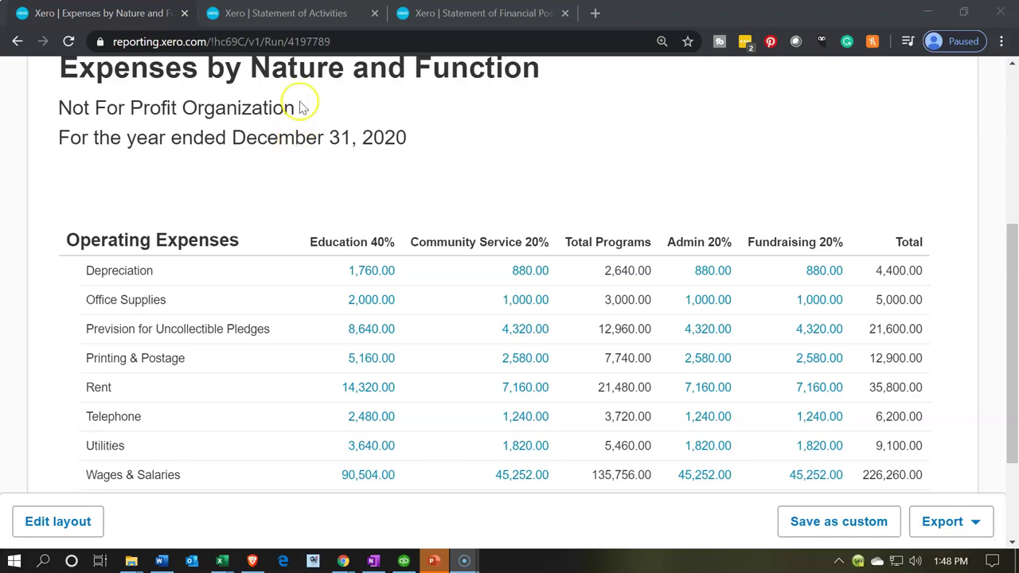
Revisit the Statement of Activities' unrestricted and restricted columns, checking the Statement of Financial Position in between
left_click(301, 22)
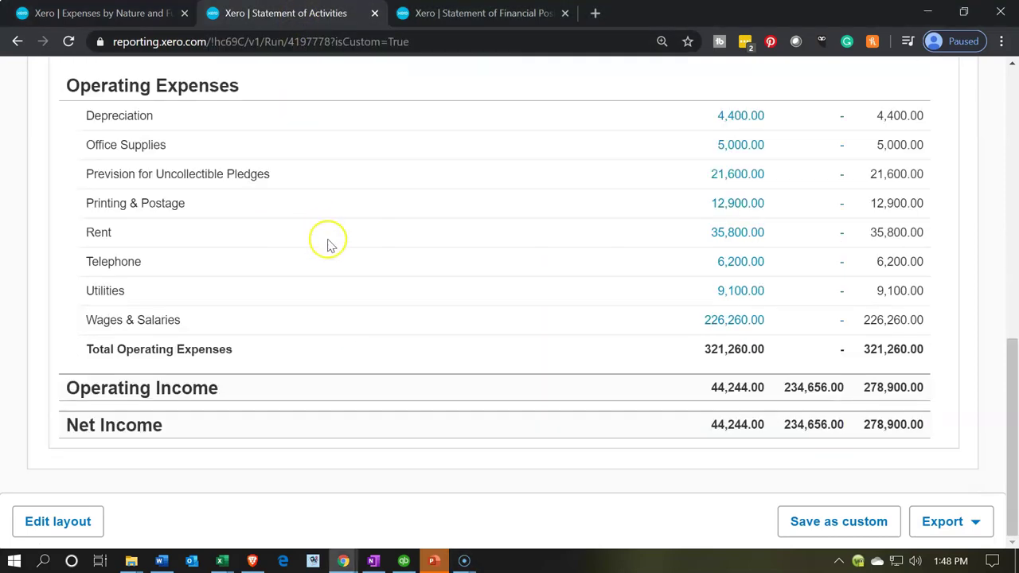
scroll(348, 313, "up", 4)
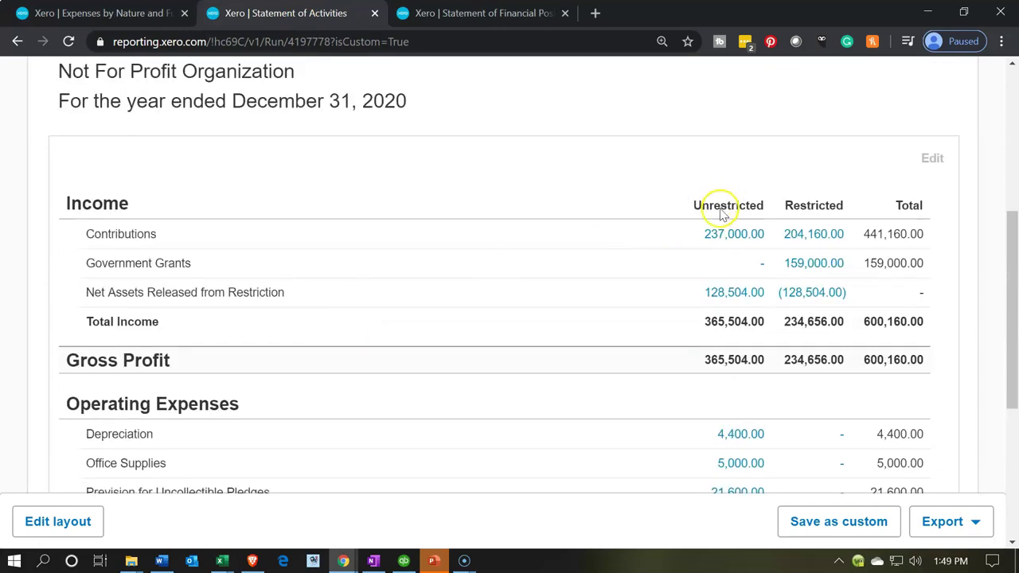
scroll(725, 219, "up", 1)
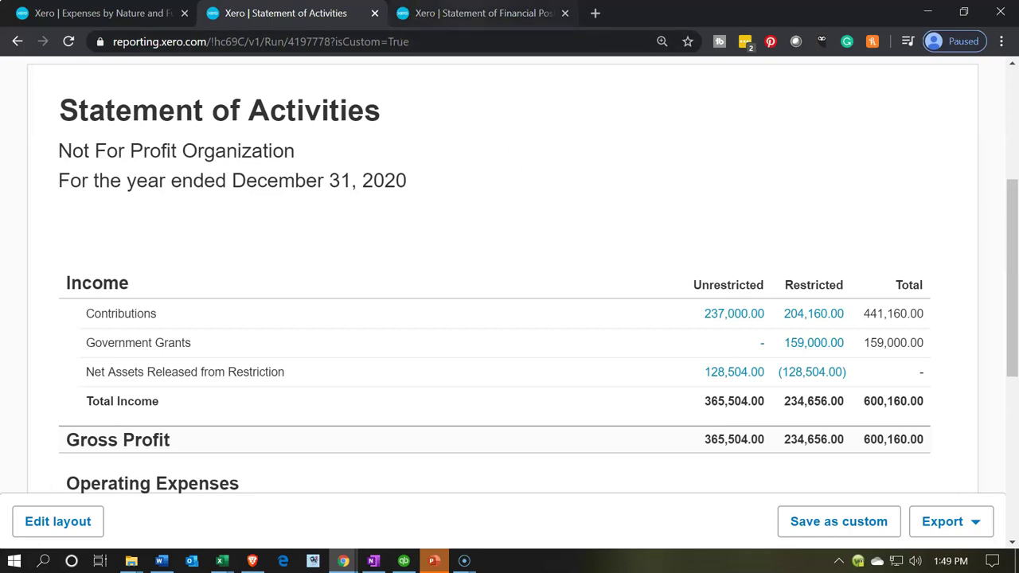
left_click(475, 14)
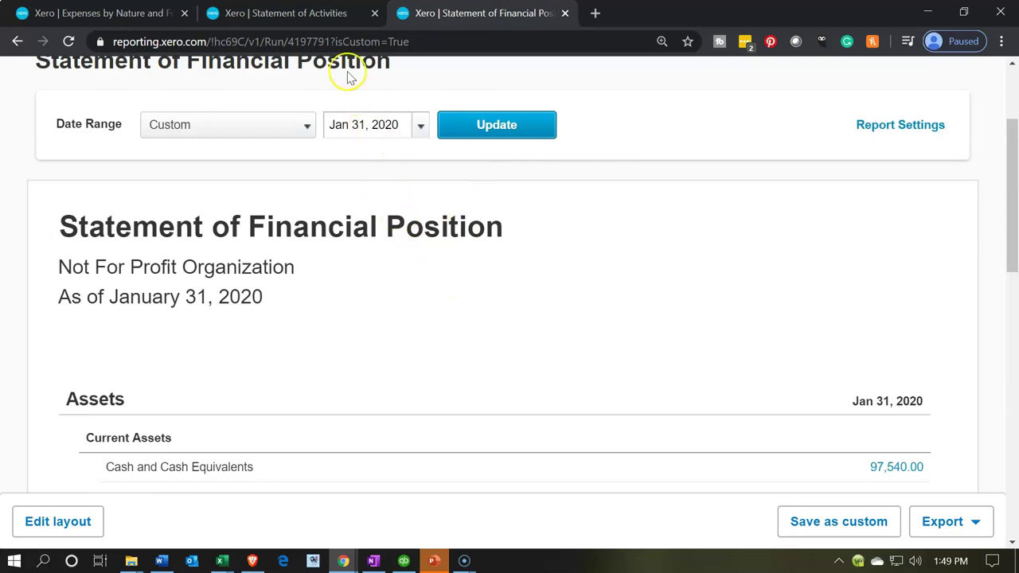
left_click(295, 14)
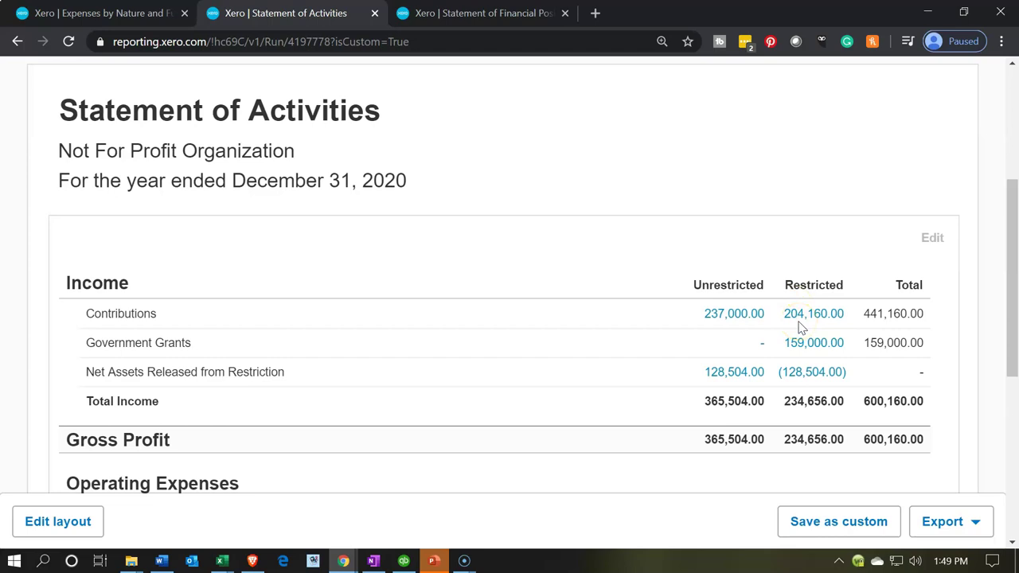
Return to the Expenses by Nature and Function report and duplicate its browser tab
left_click(90, 14)
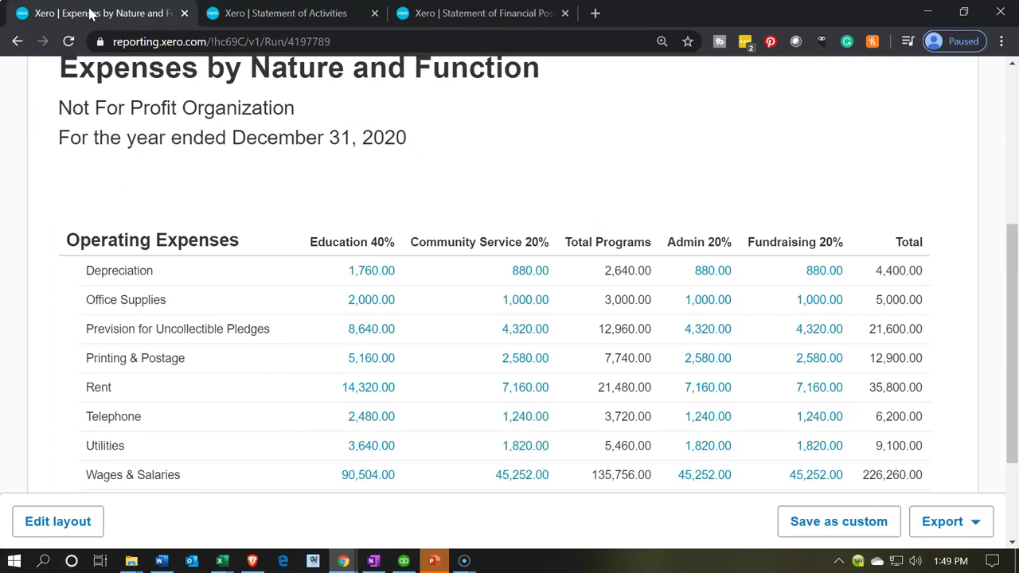
right_click(90, 14)
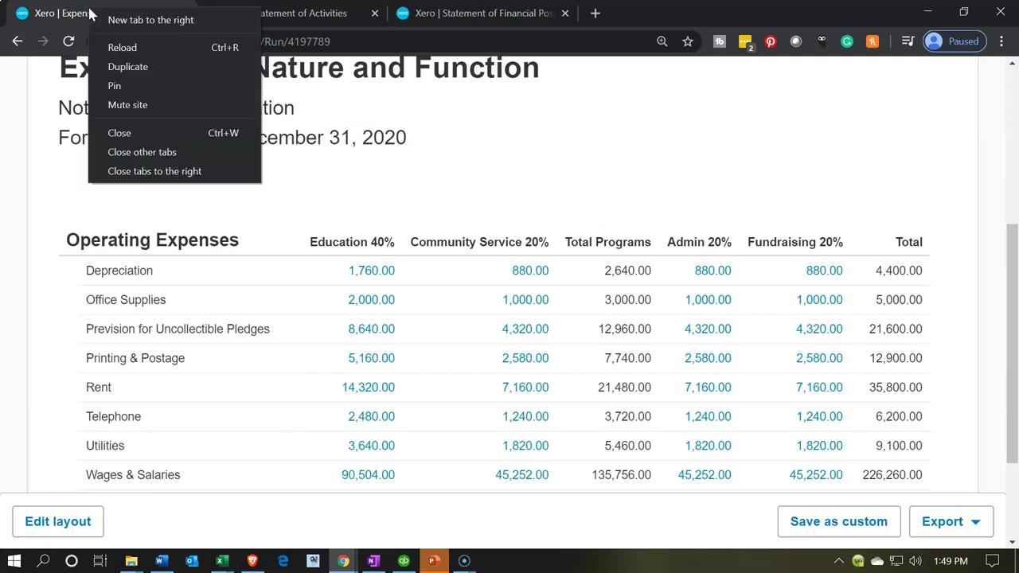
key("Escape")
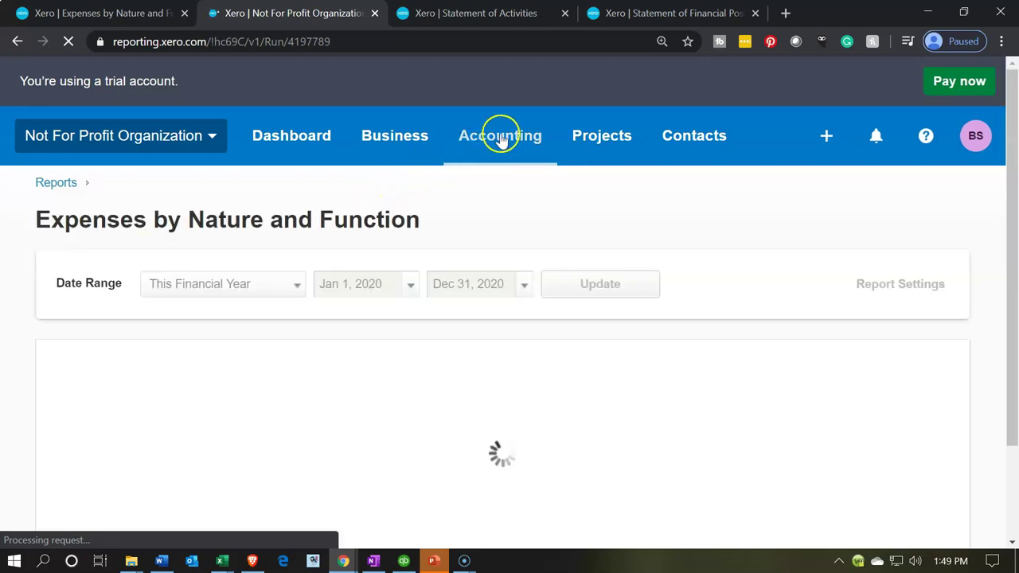
In the duplicated tab, open the Restricted Items Detail report from the organization's custom reports
left_click(500, 136)
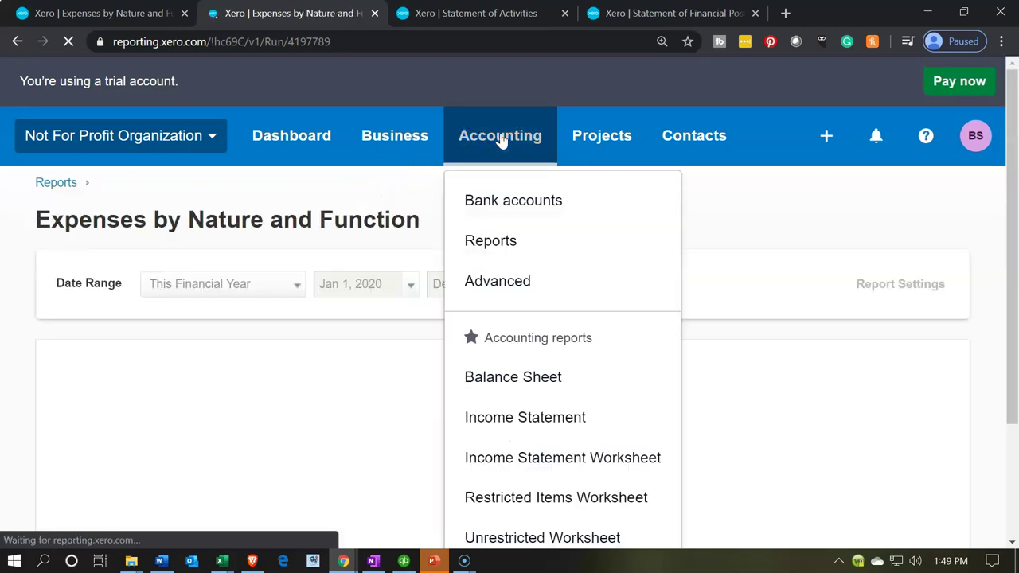
scroll(500, 137, "down", 2)
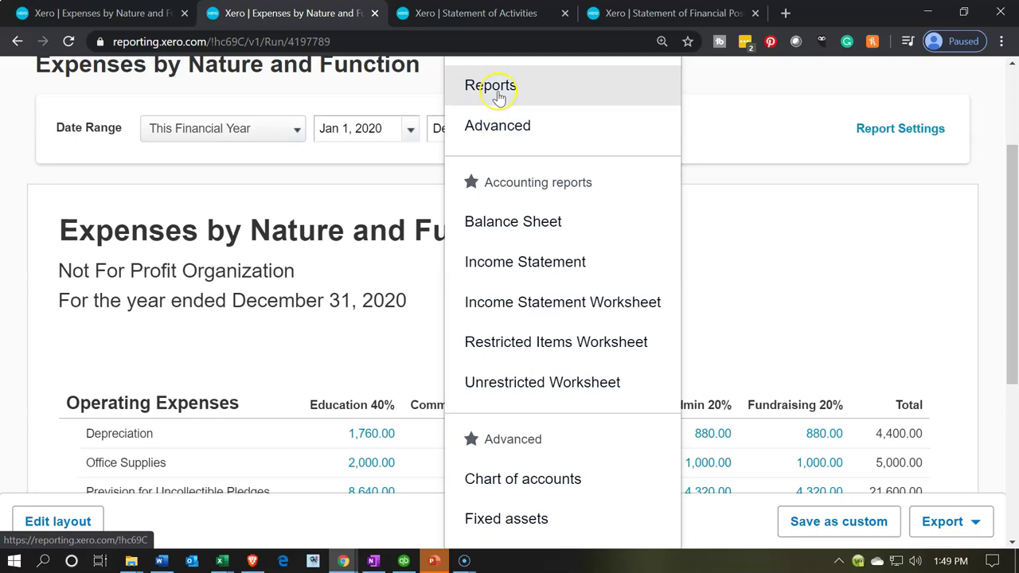
left_click(499, 96)
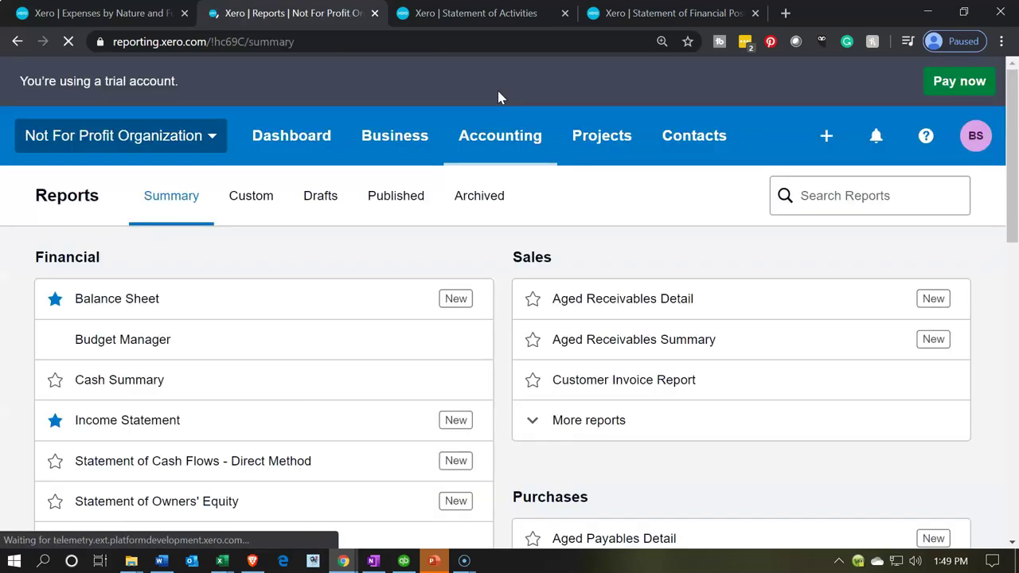
left_click(255, 205)
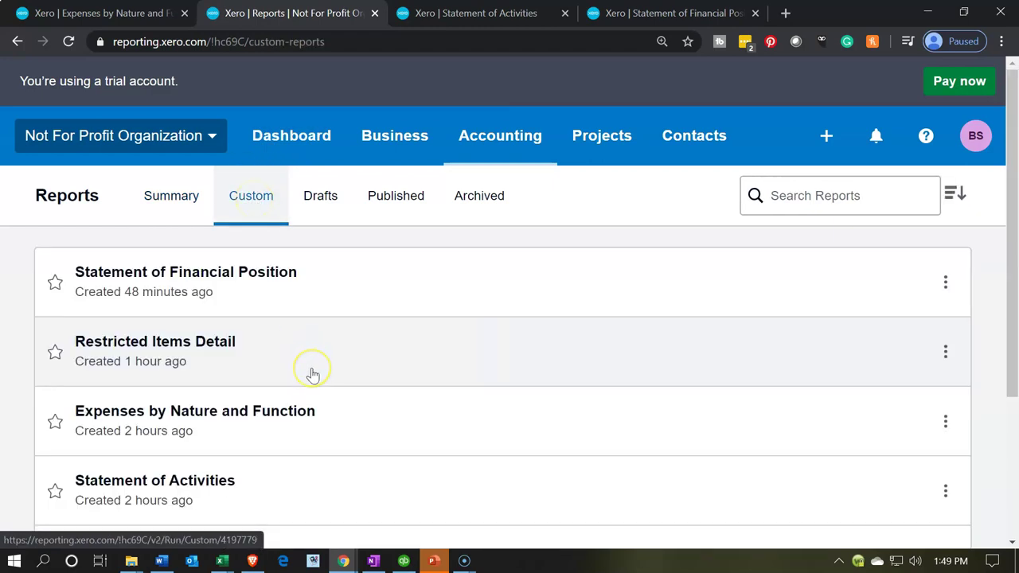
scroll(313, 374, "down", 1)
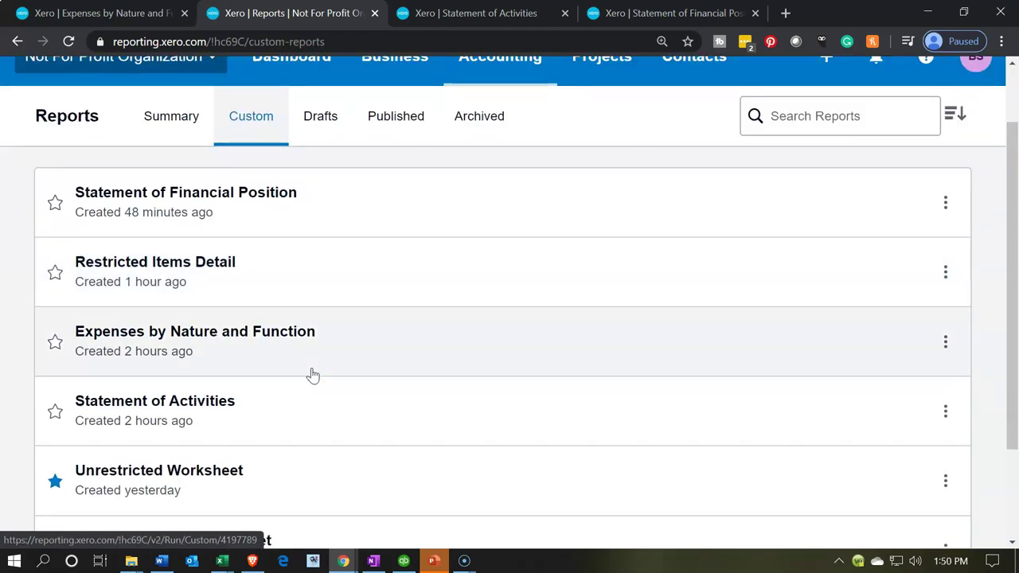
left_click(248, 269)
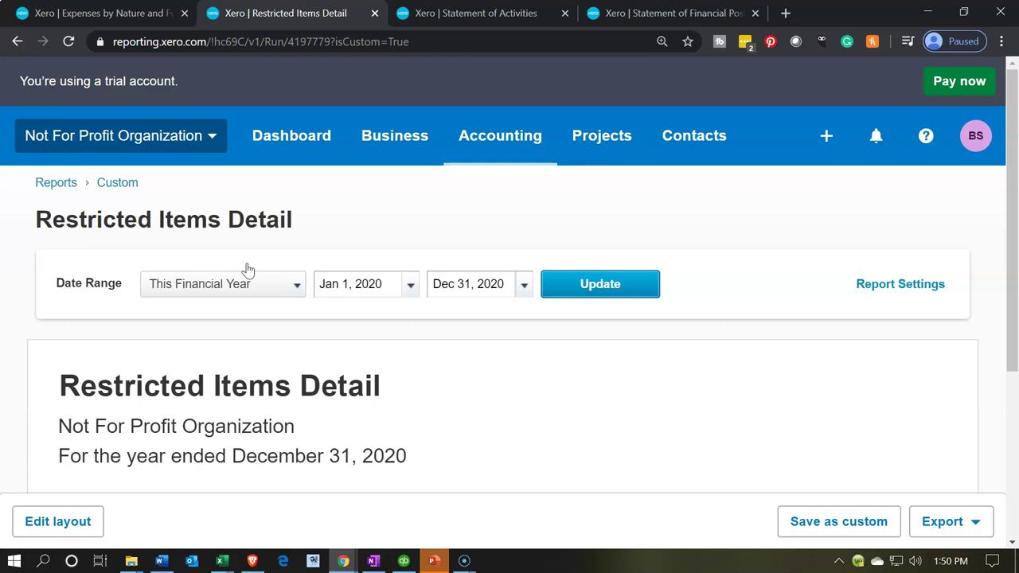
Compare the Restricted Items Detail income by restriction type with the restricted column of the Statement of Activities
scroll(248, 270, "down", 1)
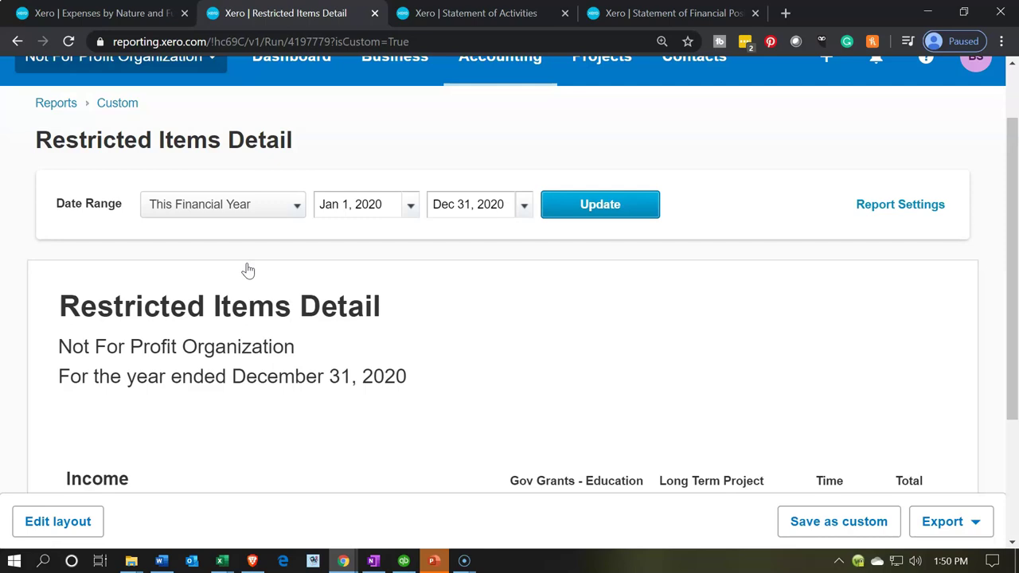
scroll(249, 270, "down", 1)
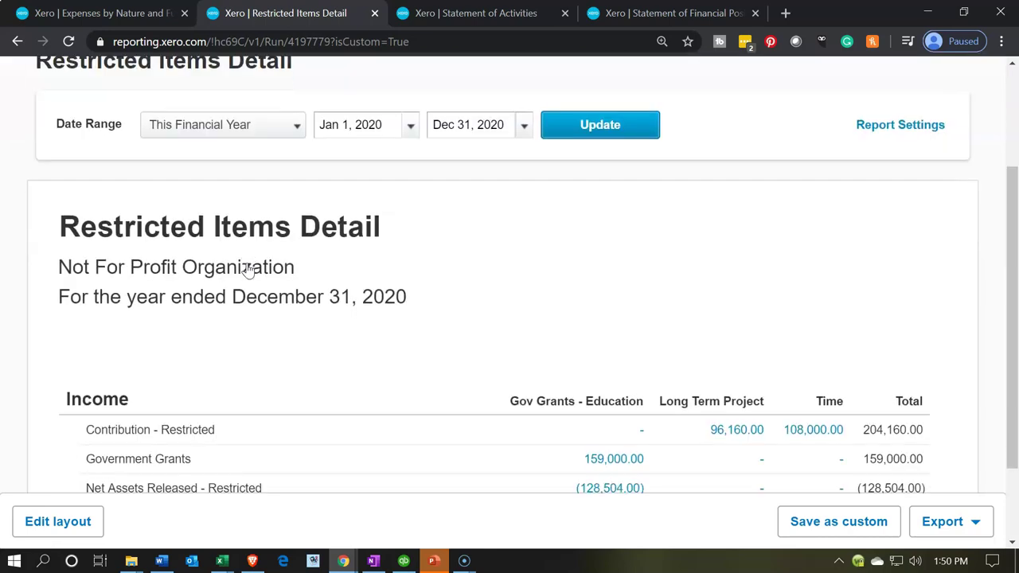
left_click(476, 14)
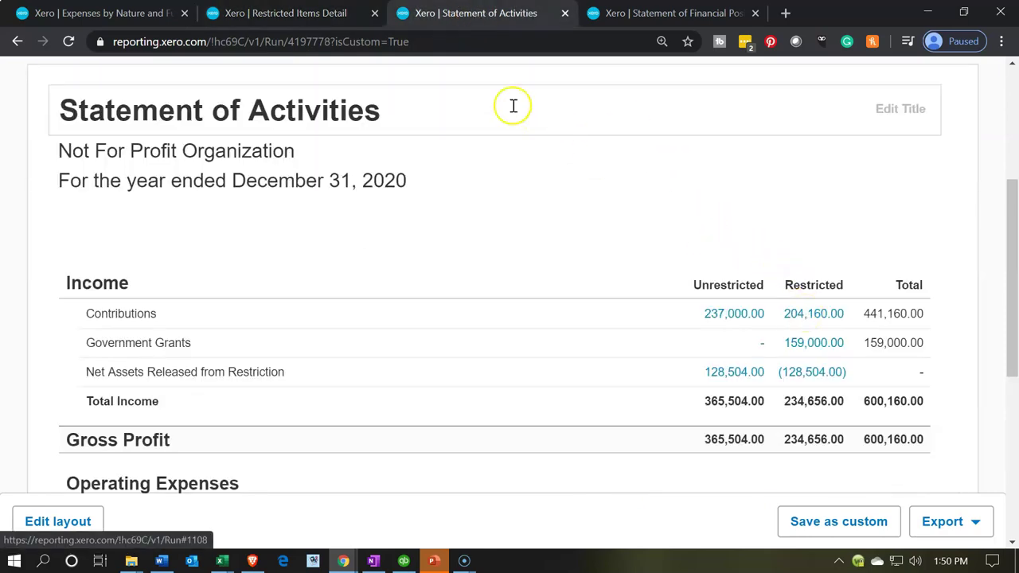
left_click(331, 14)
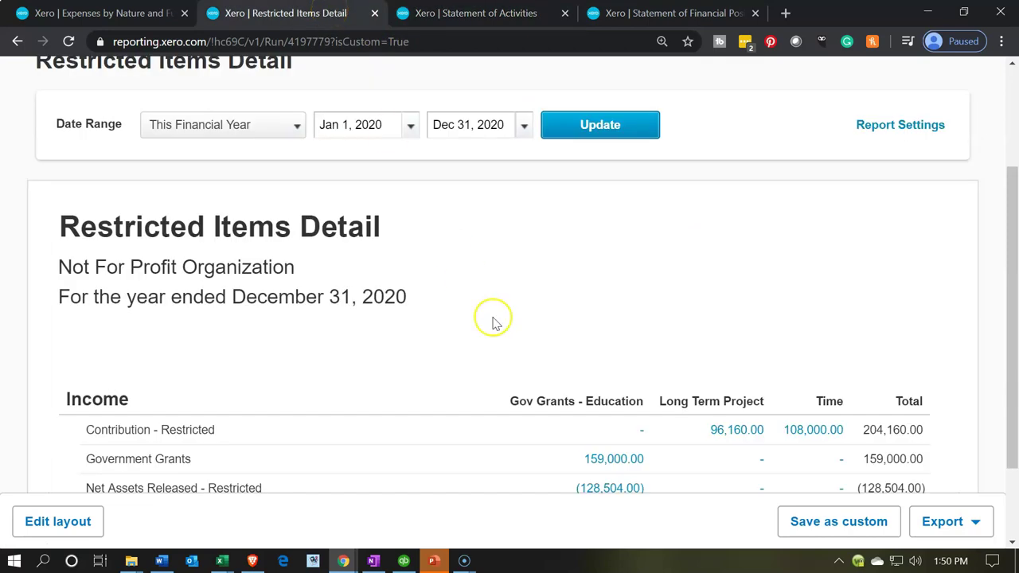
scroll(491, 320, "down", 1)
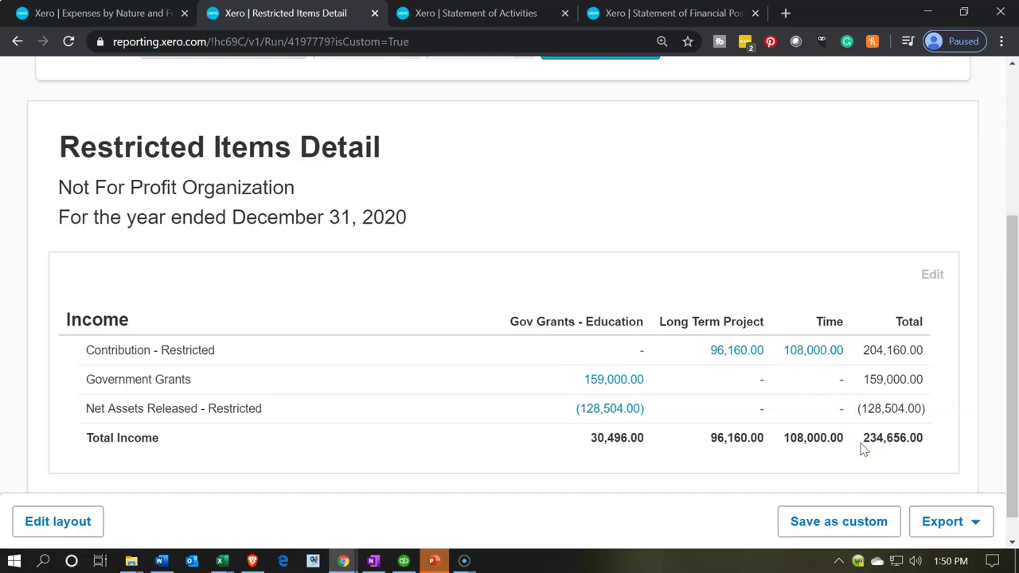
left_click(499, 18)
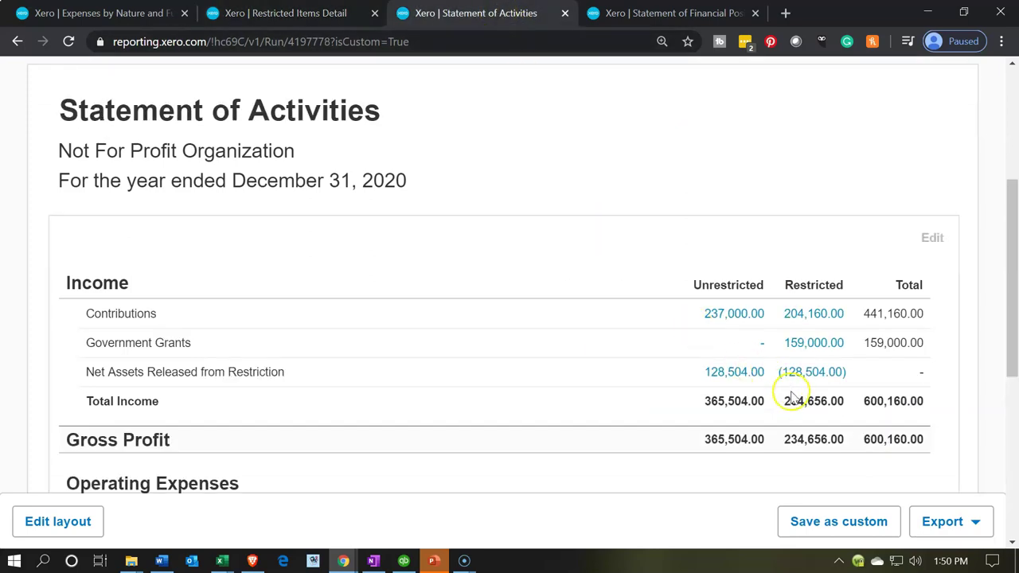
left_click(597, 358)
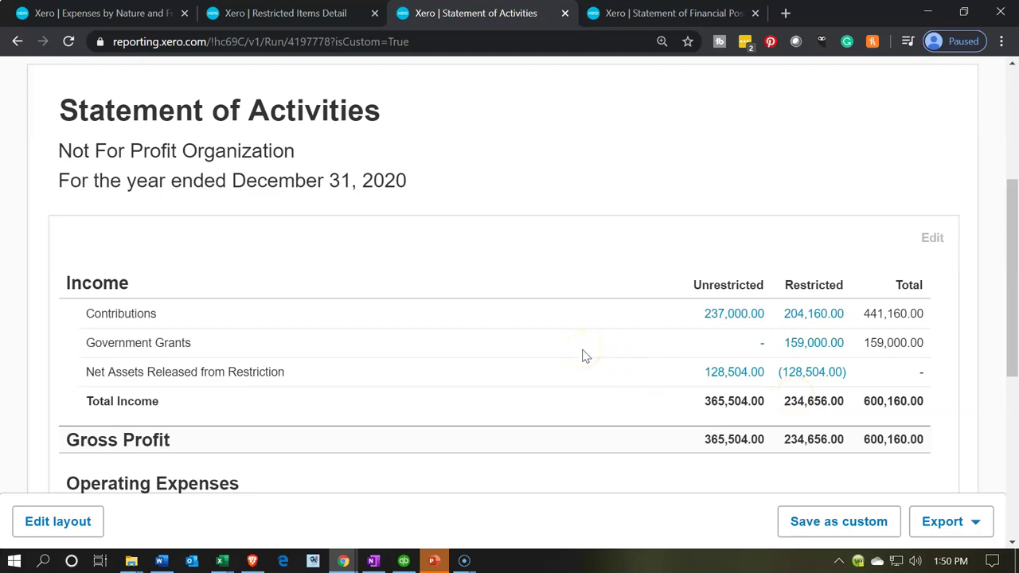